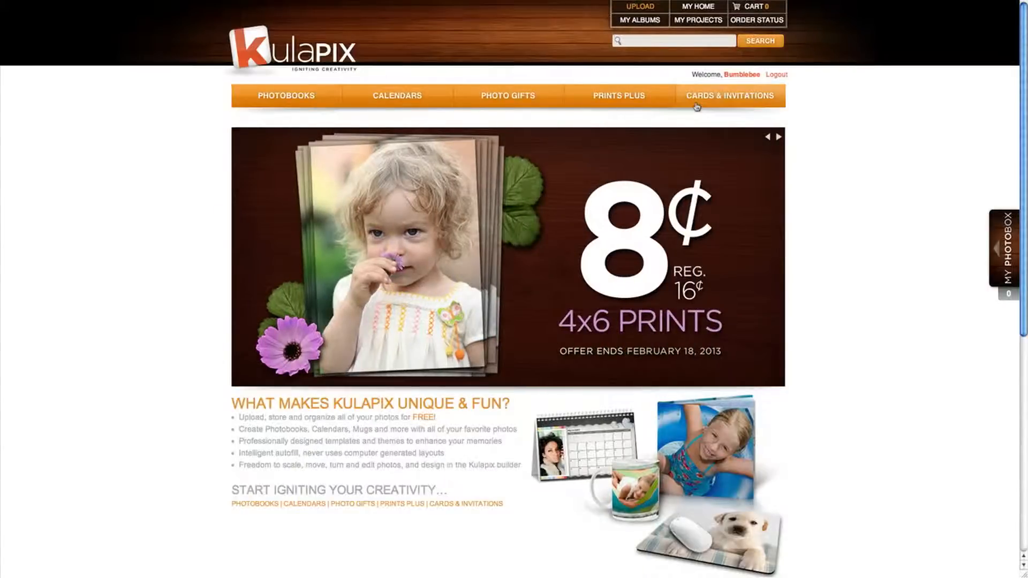
Go to the Cards & Invitations section to reach the Invitations options page.
click(697, 107)
Try 5x7" Folded Portrait, then keep the flat 5x7" Portrait and continue to themes.
click(369, 355)
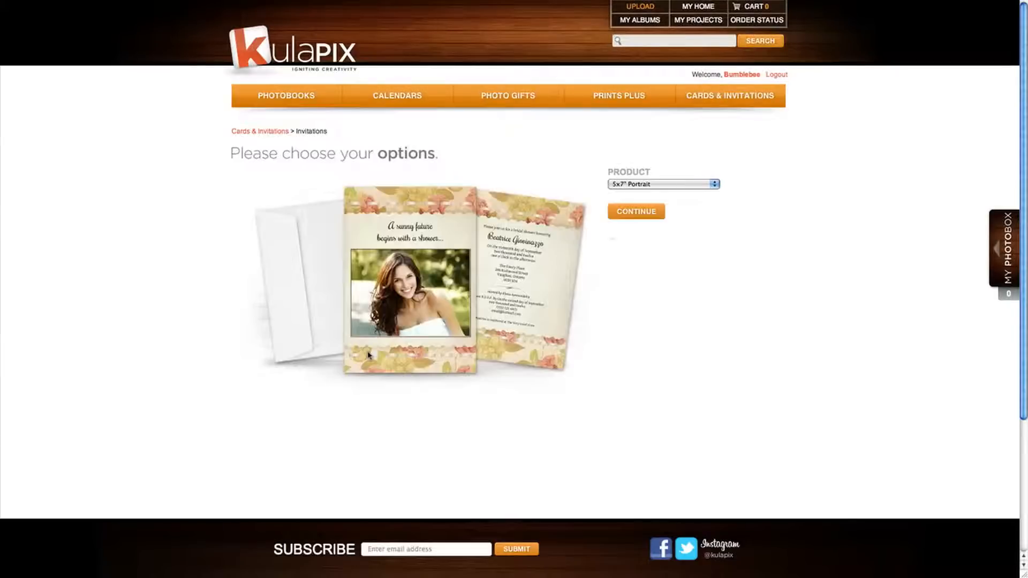
click(714, 184)
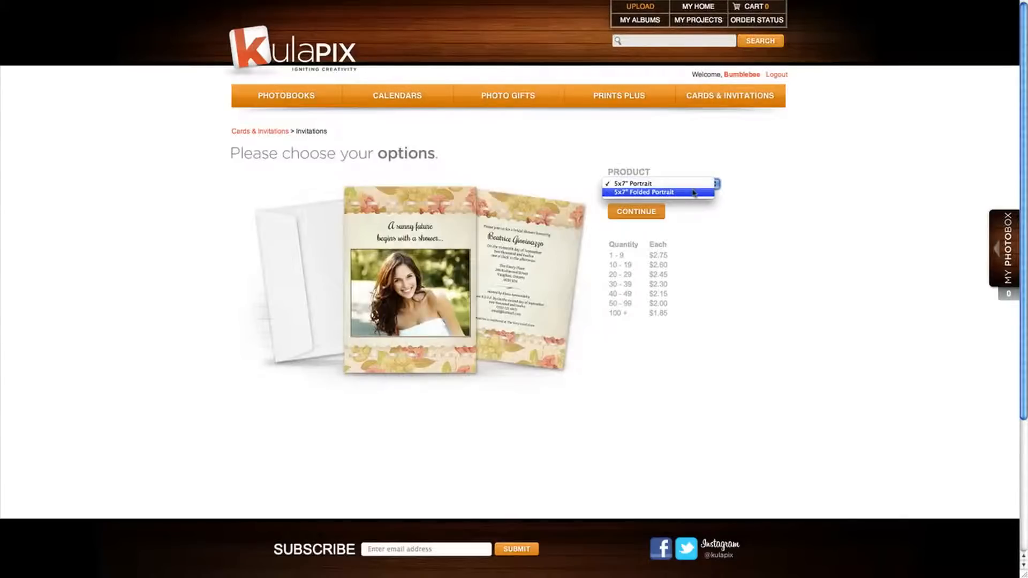
click(694, 193)
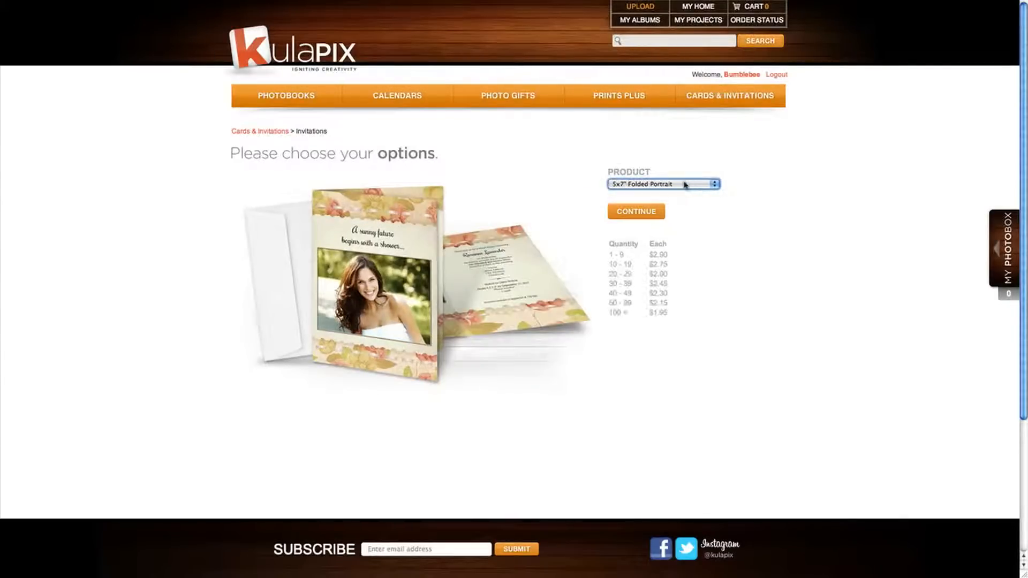
click(691, 185)
click(671, 176)
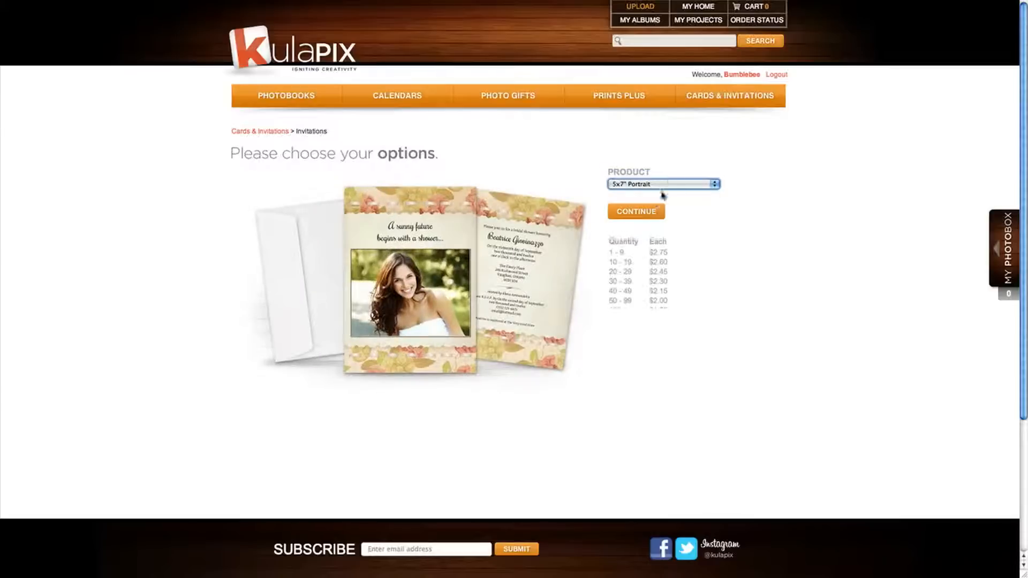
click(654, 212)
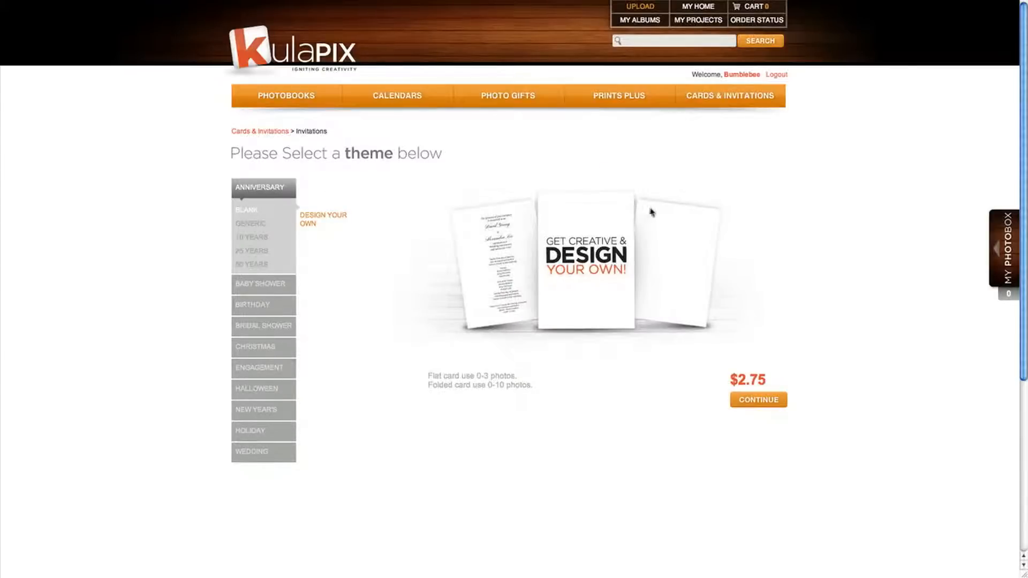
Browse the Anniversary themes, then open the Baby Shower Generic theme list.
click(252, 223)
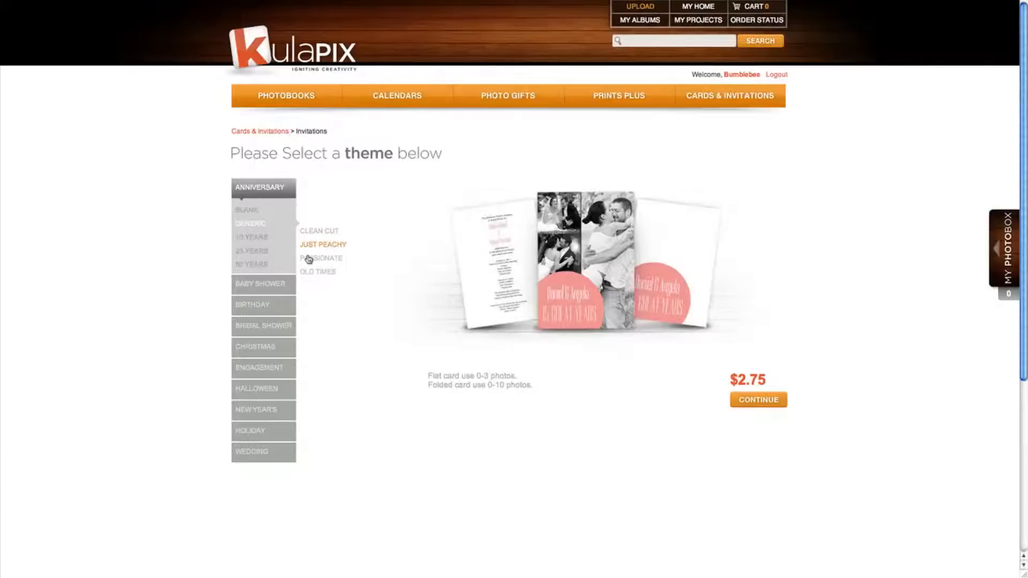
click(247, 211)
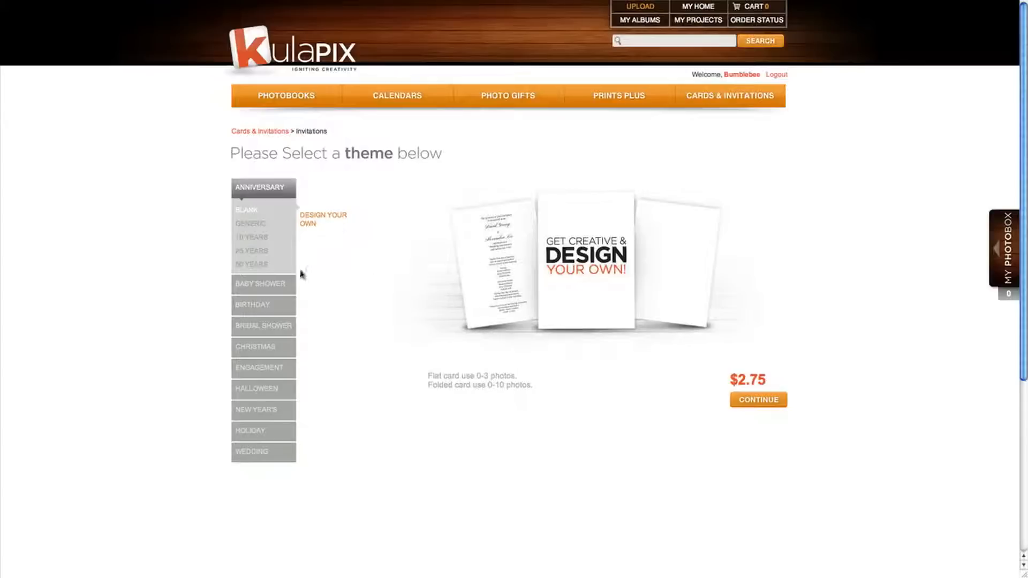
click(270, 282)
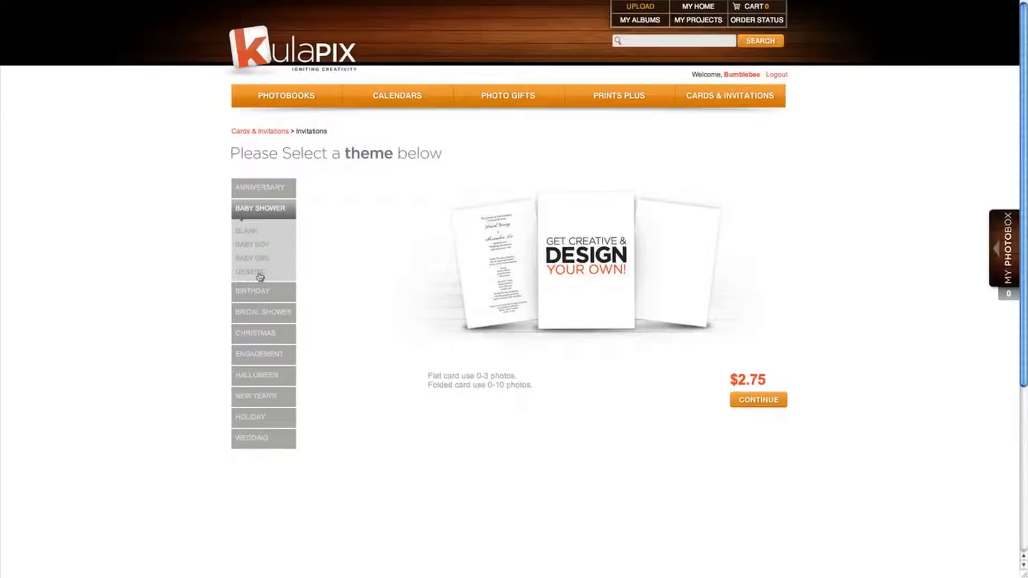
click(260, 275)
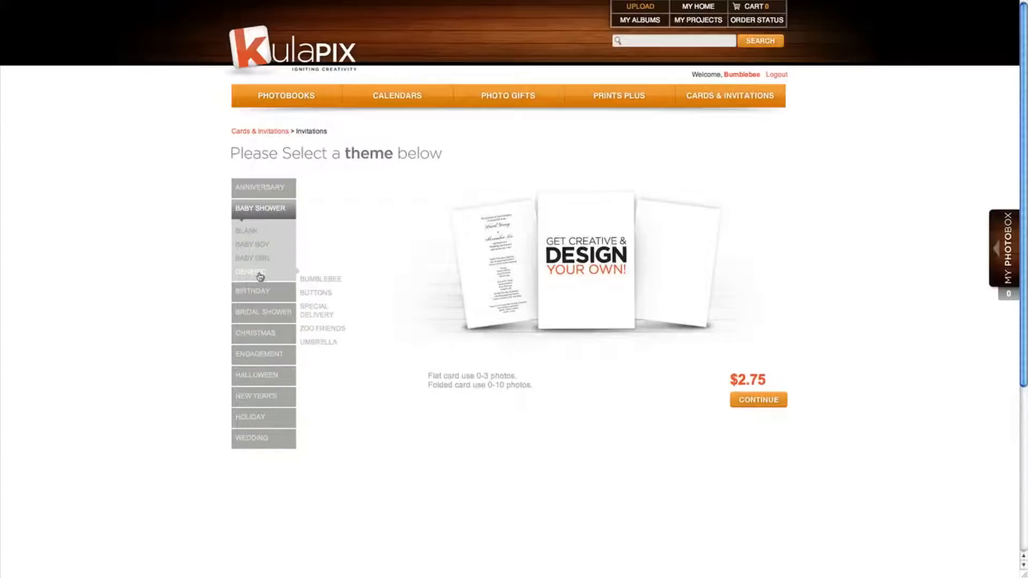
Preview Bumblebee, Buttons, Special Delivery and Umbrella, then select Zoo Friends and continue.
click(309, 280)
click(315, 293)
click(315, 307)
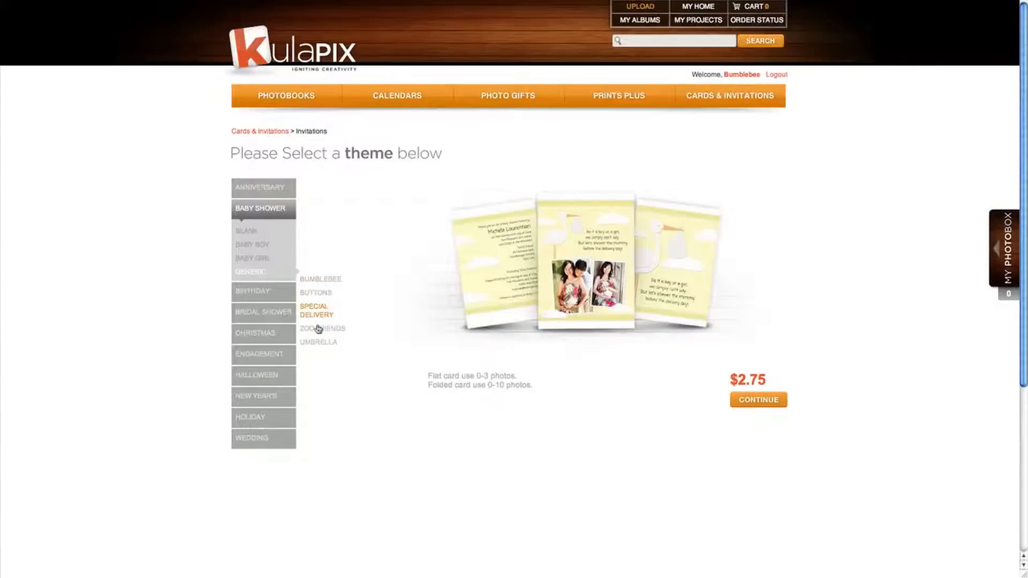
click(317, 329)
click(316, 341)
click(315, 329)
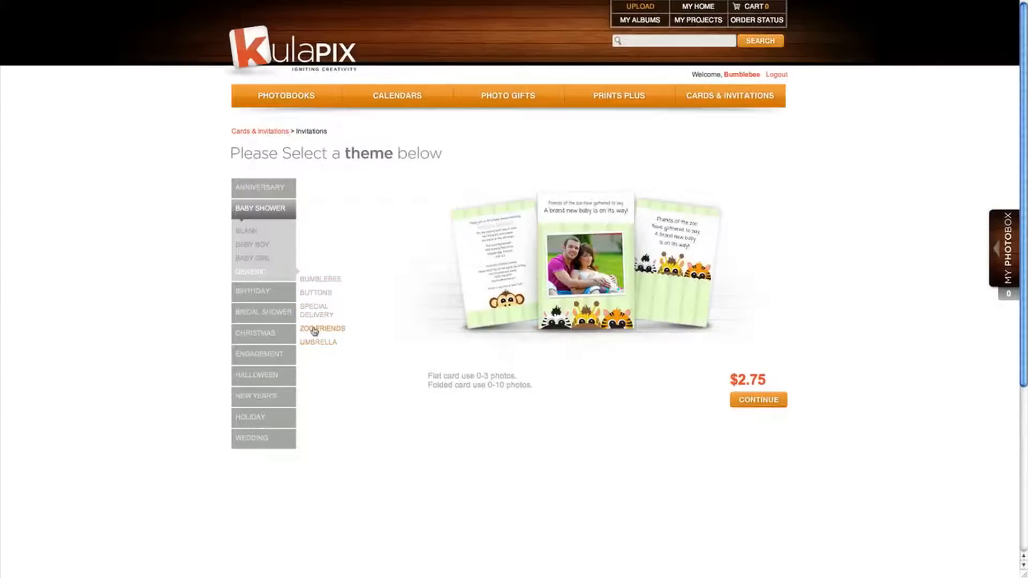
click(754, 397)
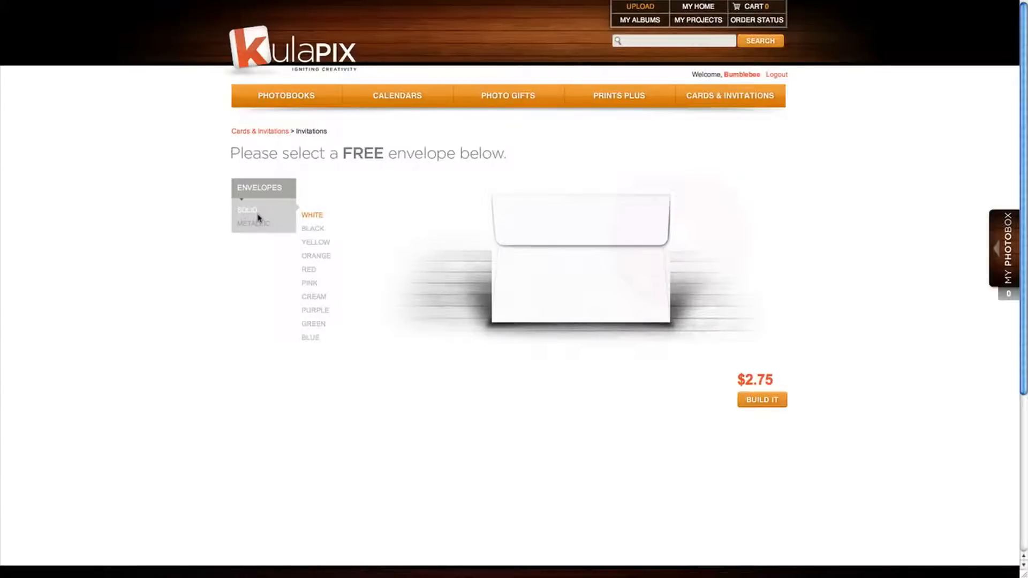
Compare metallic and solid envelopes, choose the solid green one, and start building the invitation.
click(261, 225)
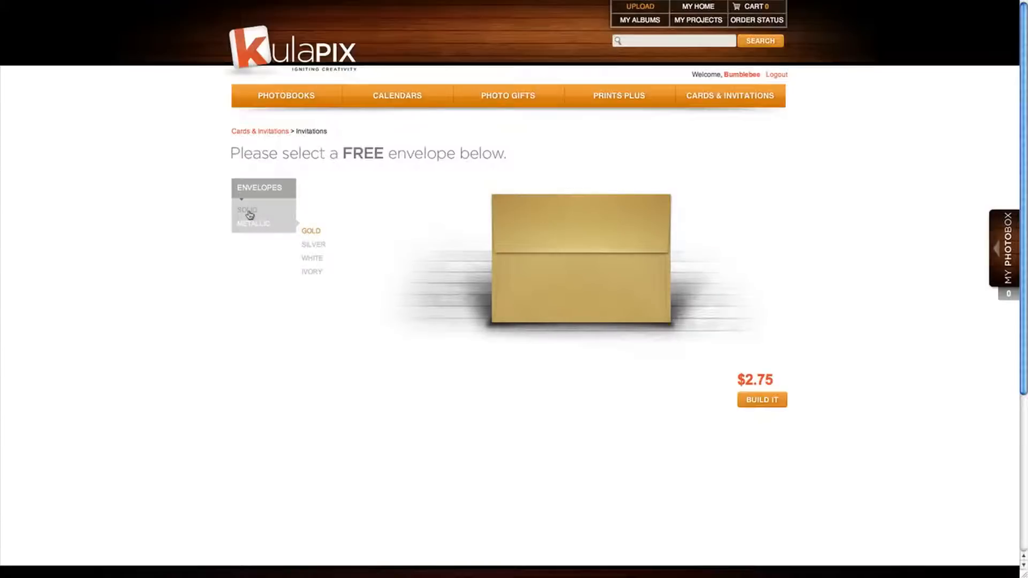
click(250, 215)
click(316, 231)
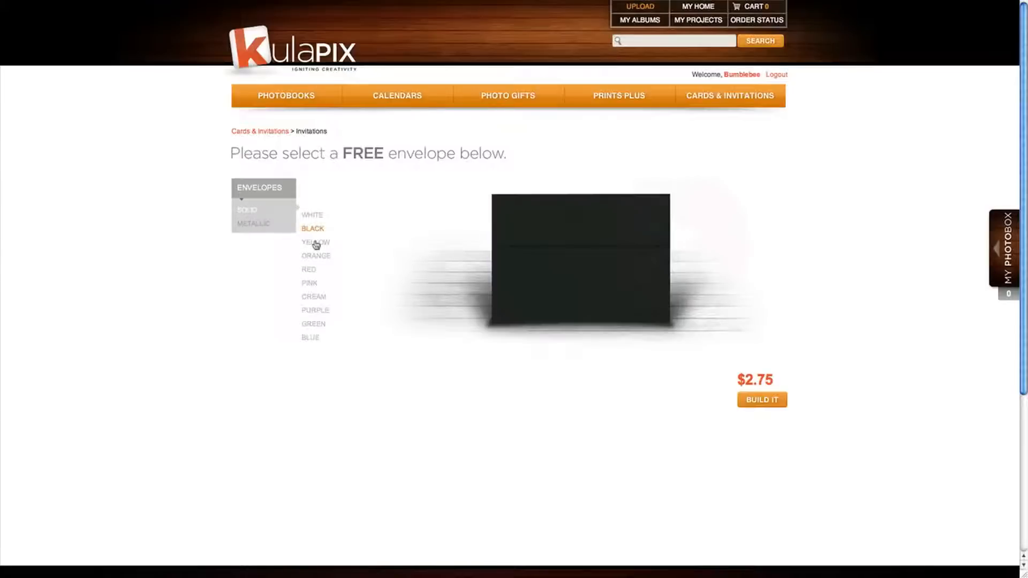
click(315, 244)
click(309, 270)
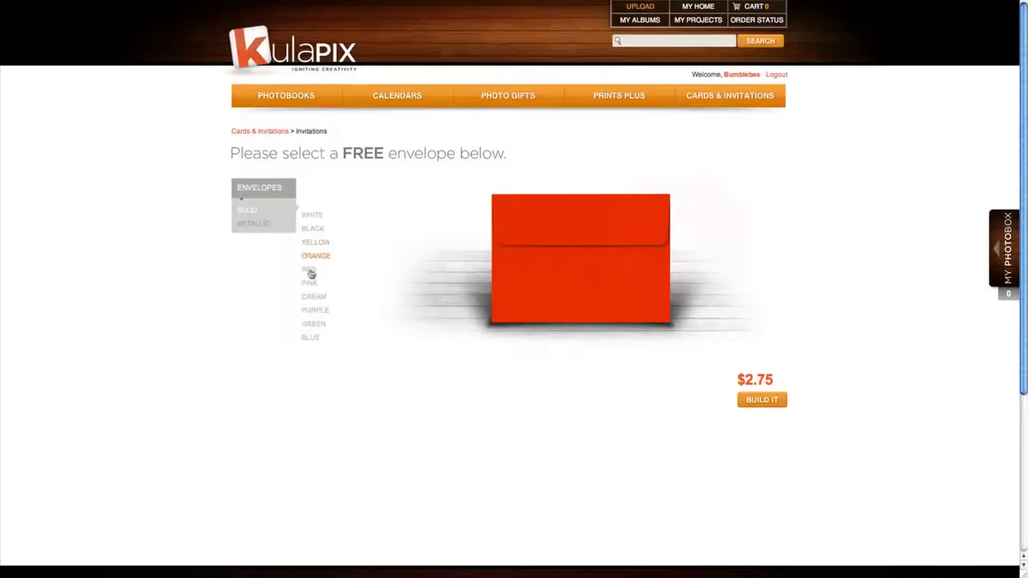
click(318, 327)
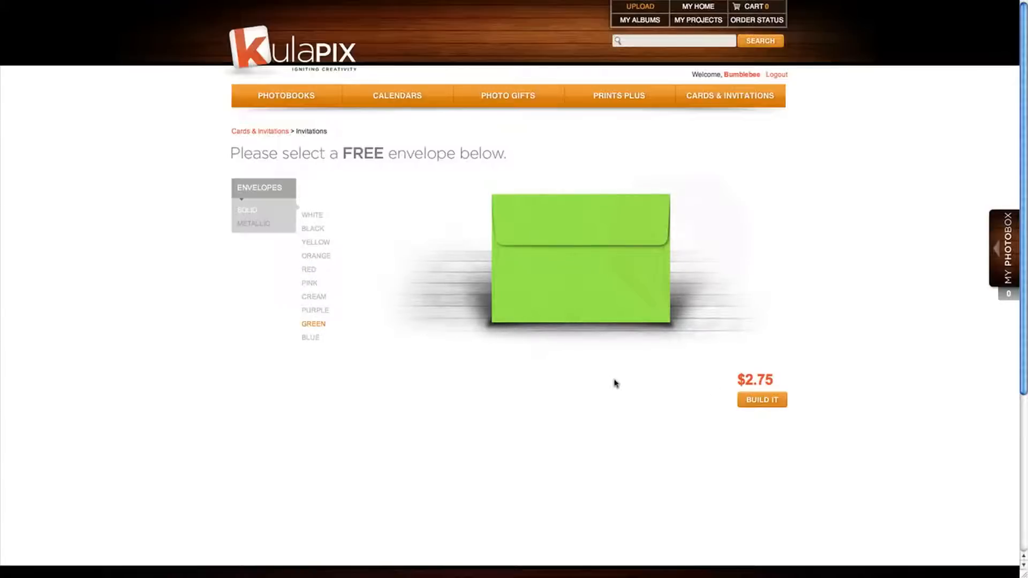
click(772, 401)
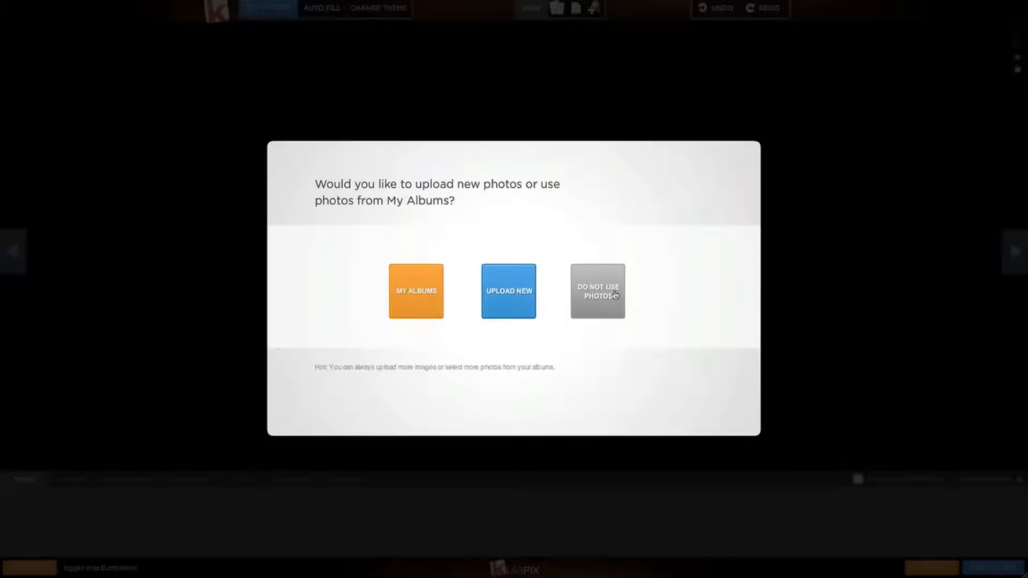
From My Albums, open the maternity photo album and select IMAGE 1.jpg.
click(418, 298)
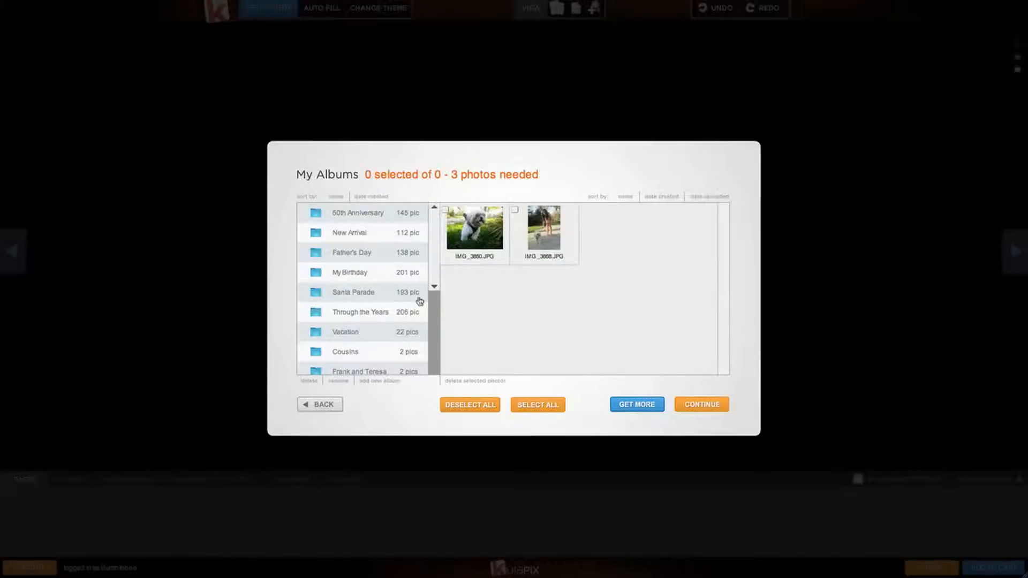
drag(438, 271, 443, 338)
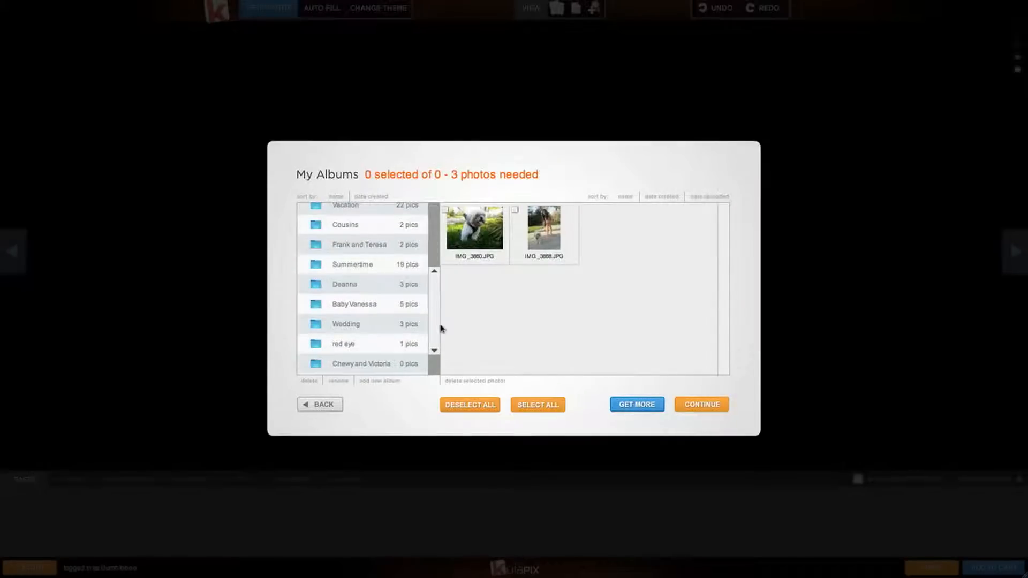
click(413, 284)
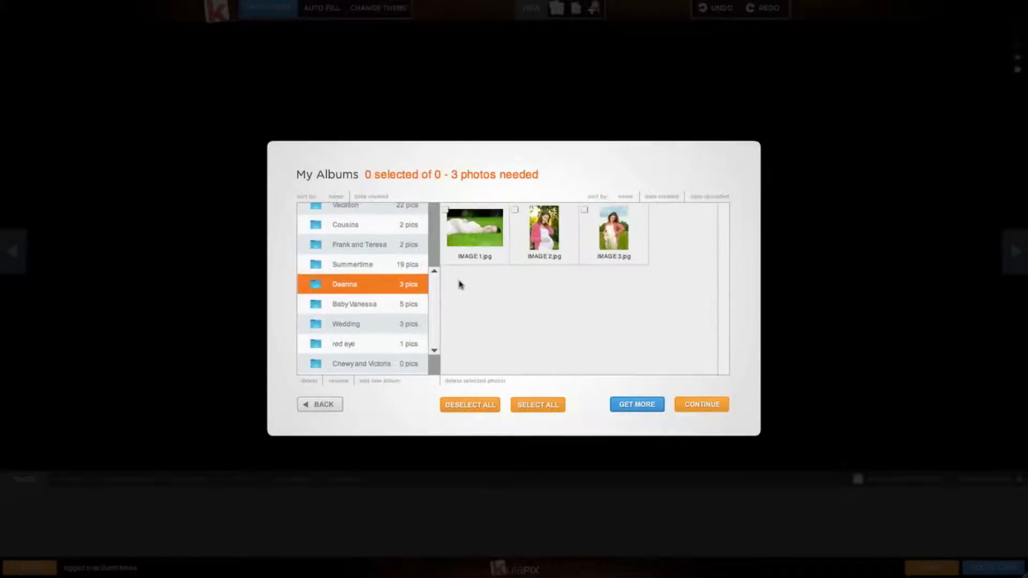
click(474, 239)
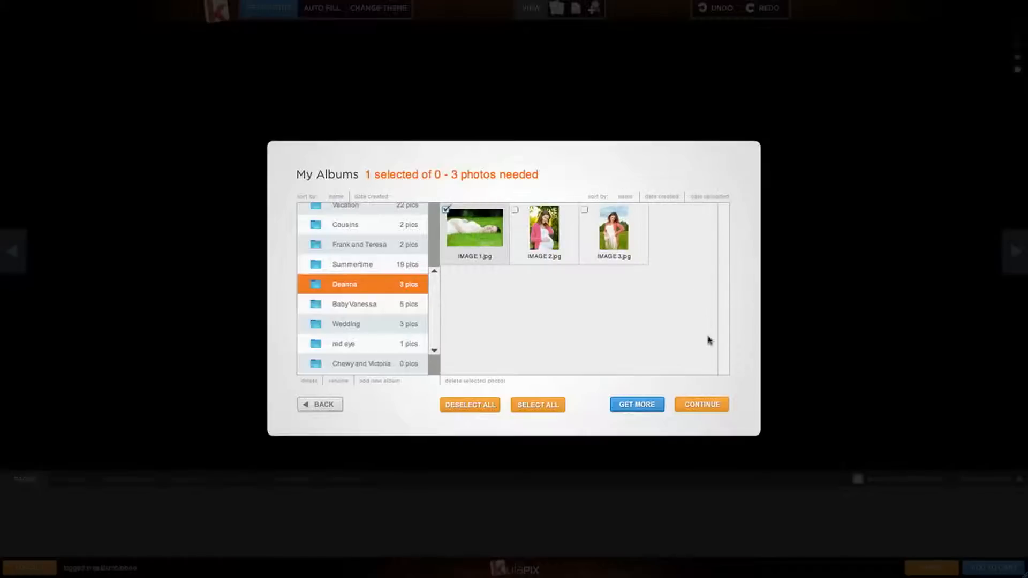
click(710, 408)
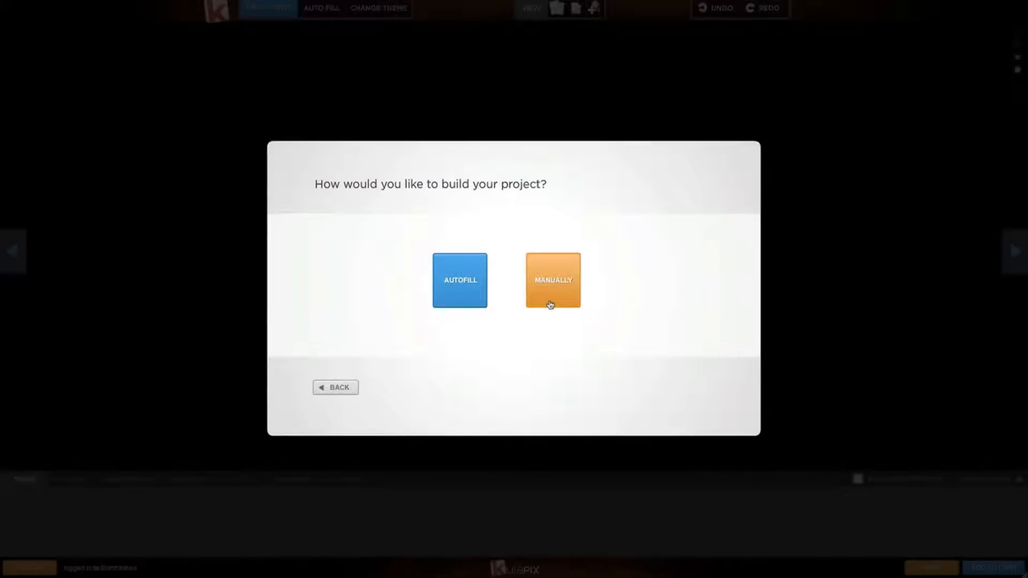
Choose Autofill to generate the Zoo Friends invitation with the maternity photo.
click(457, 304)
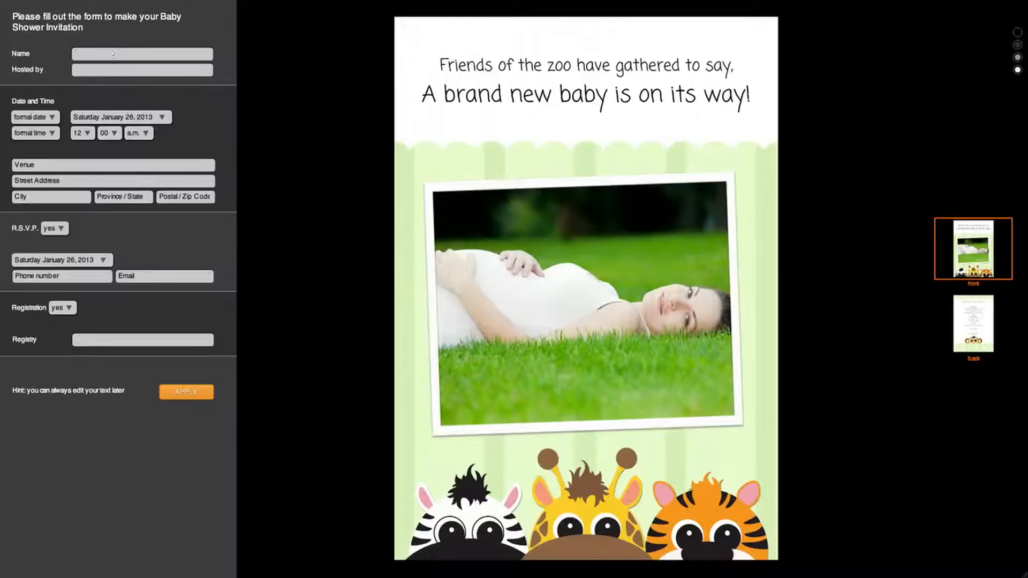
Enter the honoree's name and the host's name.
text(Deanna)
click(107, 71)
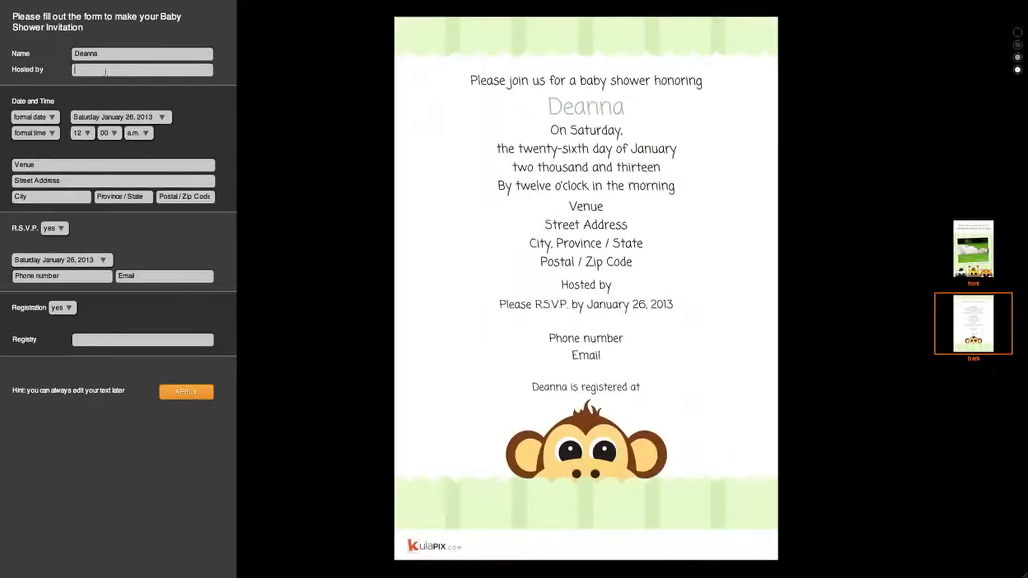
text(Victoria)
Set the shower date to April 27, 2013 in the calendar.
click(162, 119)
click(190, 135)
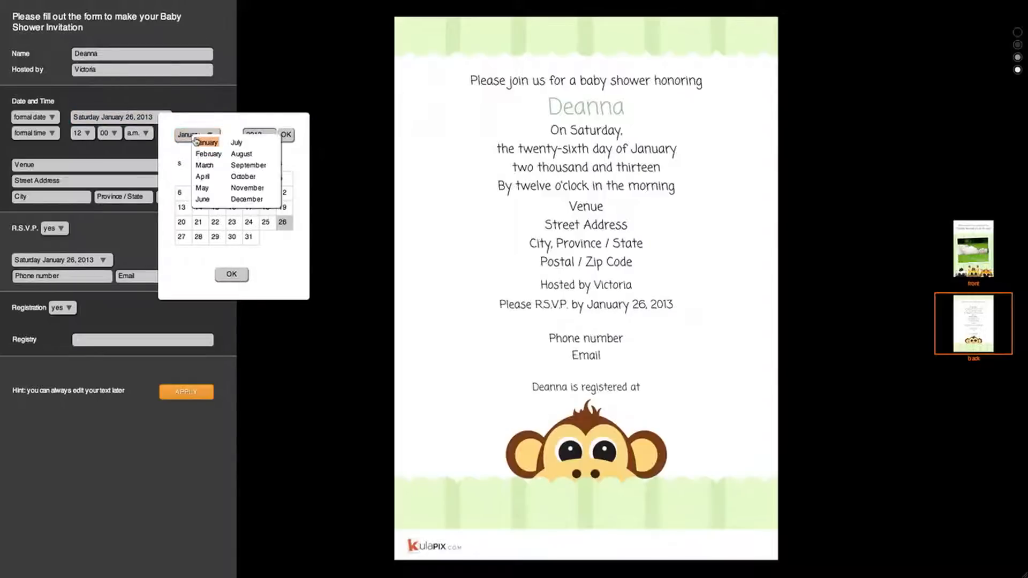
click(202, 176)
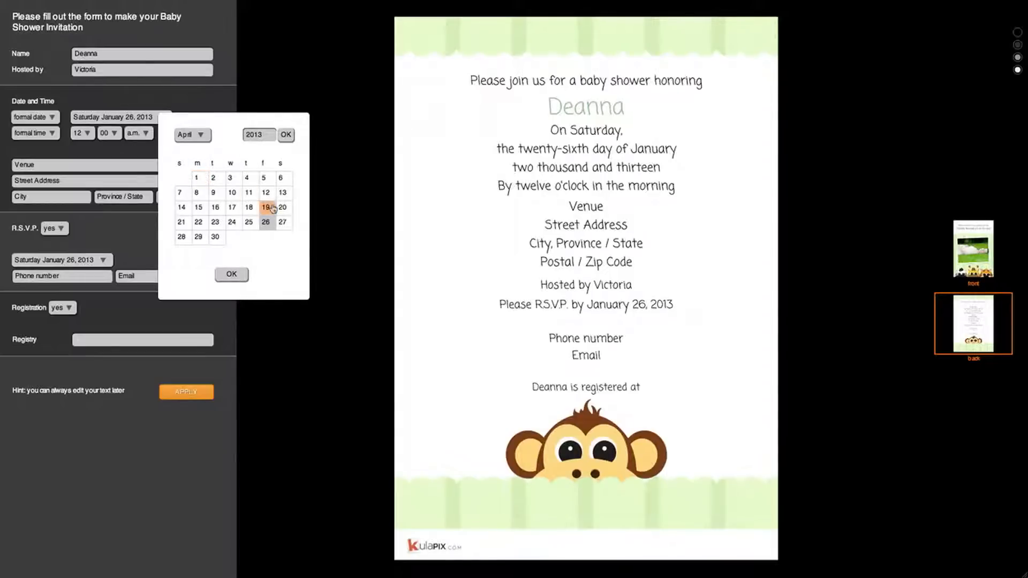
click(282, 222)
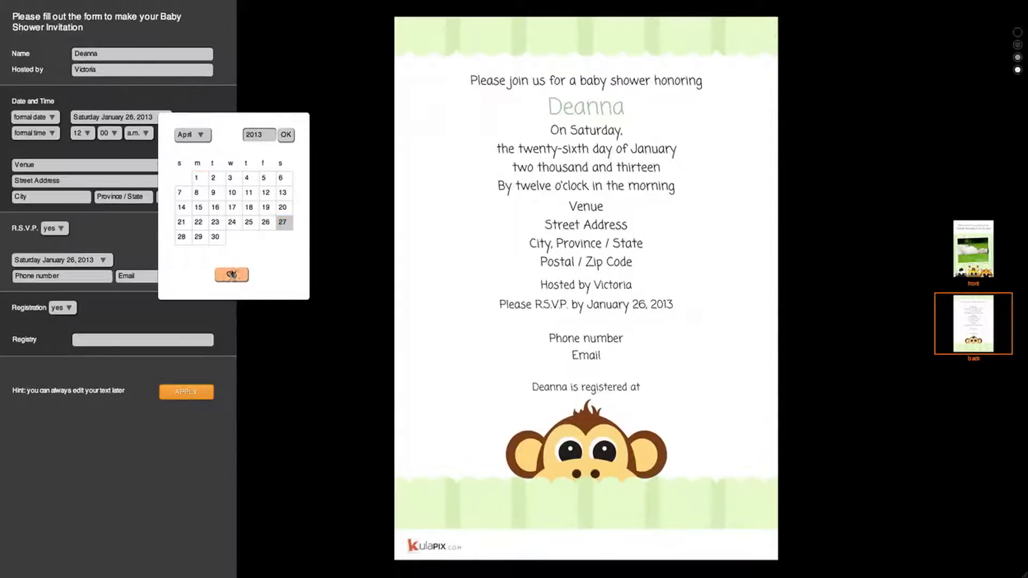
click(232, 275)
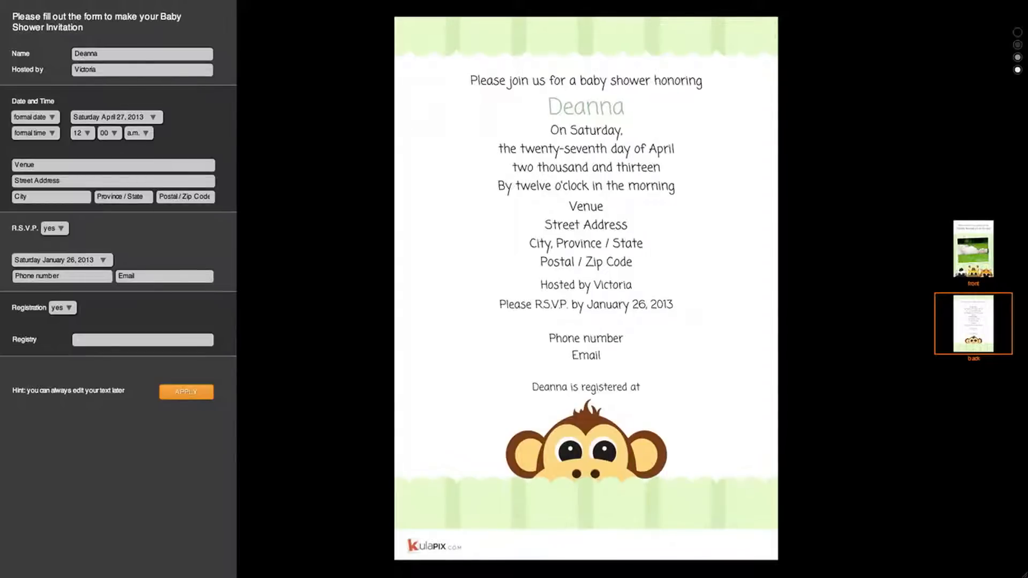
Try the informal and short date styles, then return to formal style.
click(55, 119)
click(67, 129)
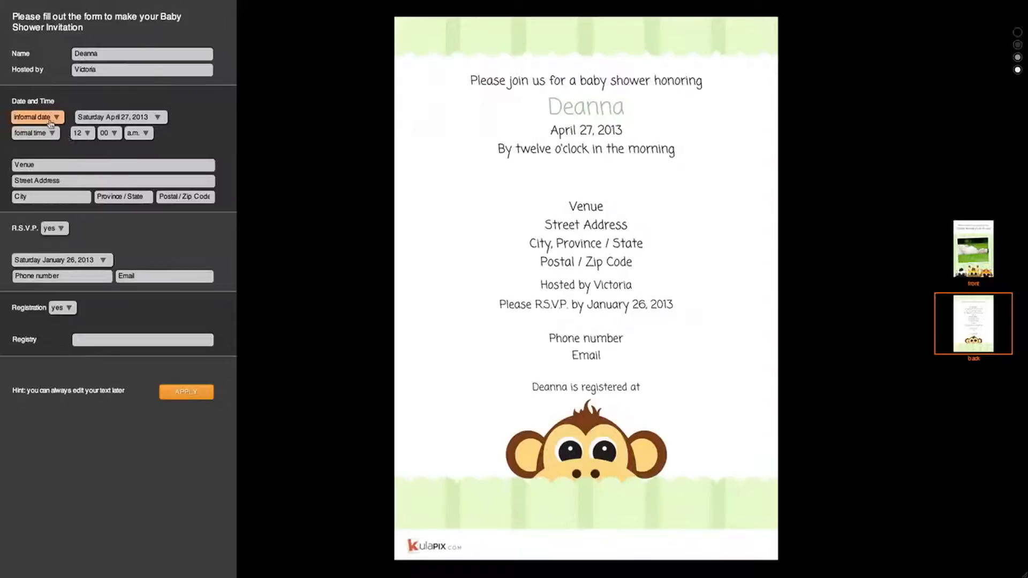
click(51, 119)
click(54, 147)
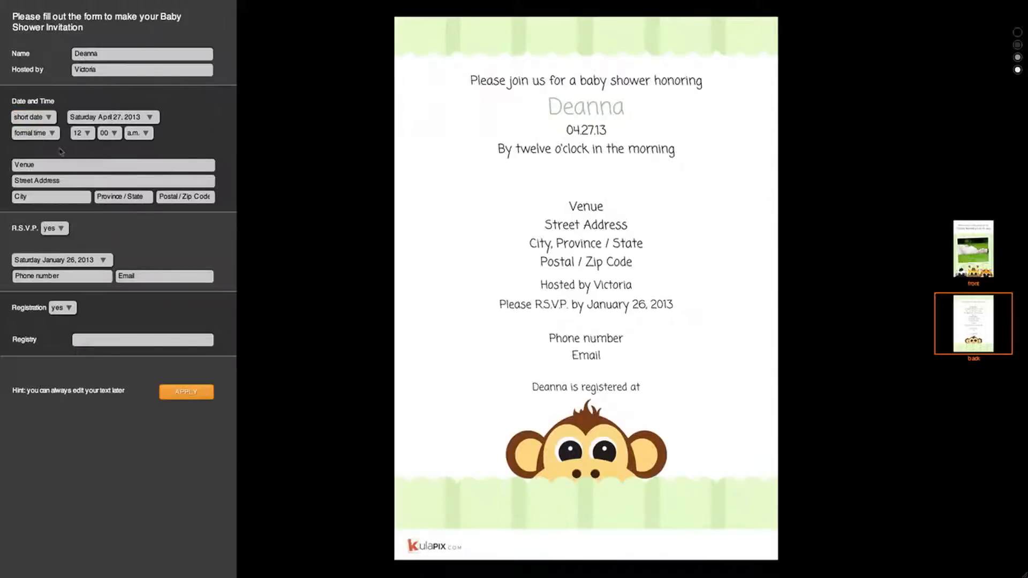
click(50, 119)
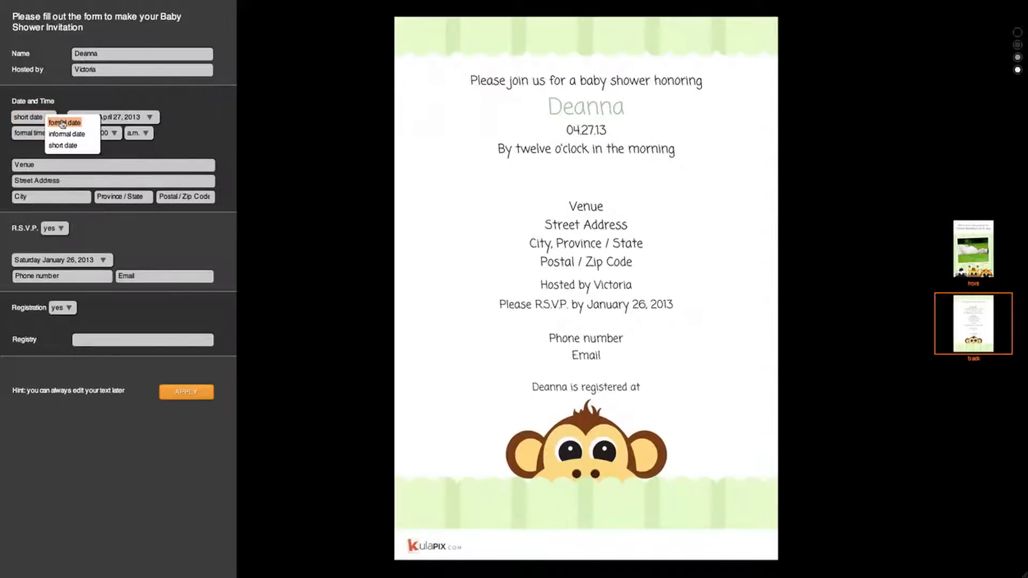
click(63, 123)
Keep the time in formal style and set the start time to 2 p.m.
click(53, 133)
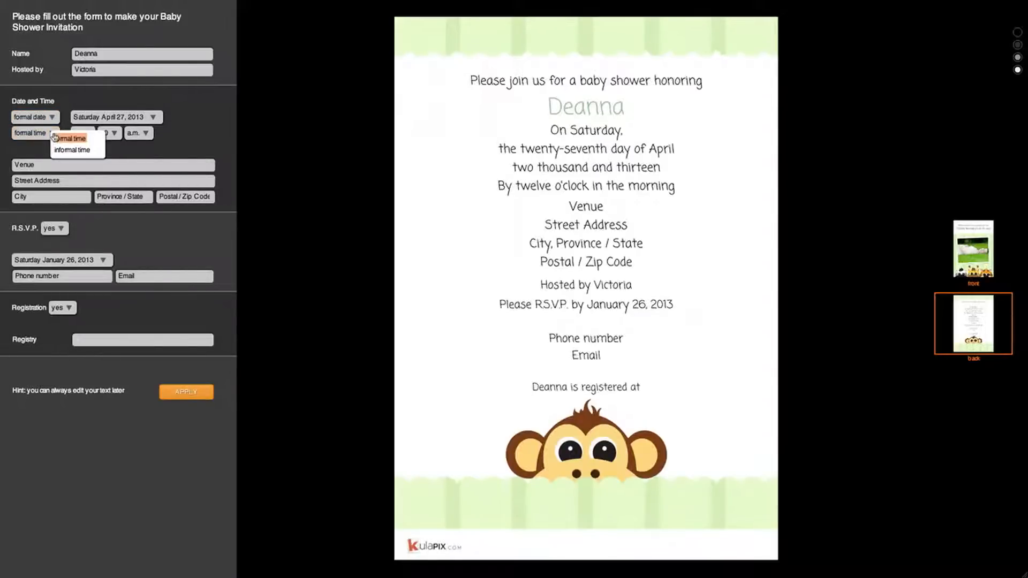
click(71, 141)
click(86, 137)
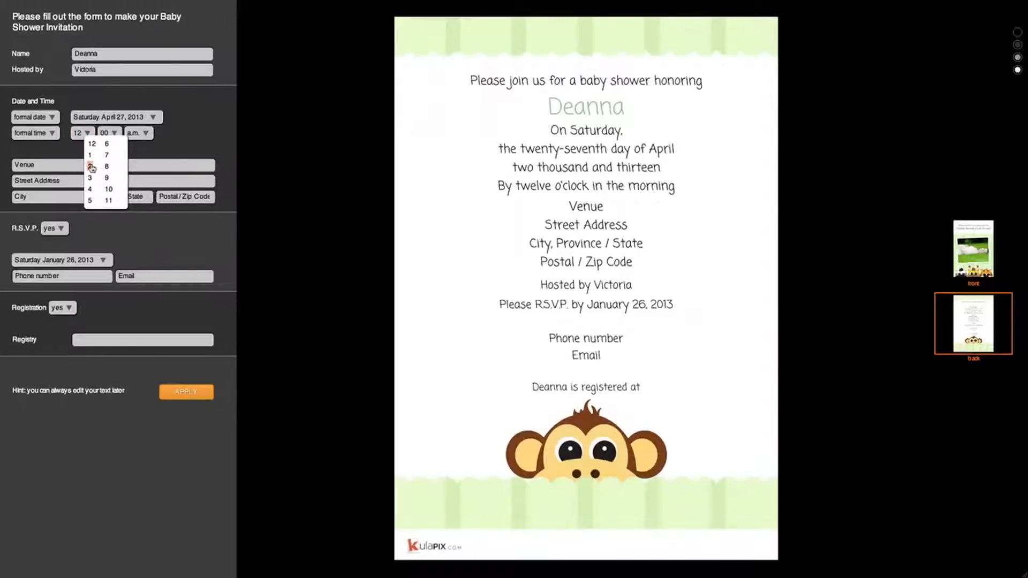
click(90, 167)
click(132, 137)
click(139, 154)
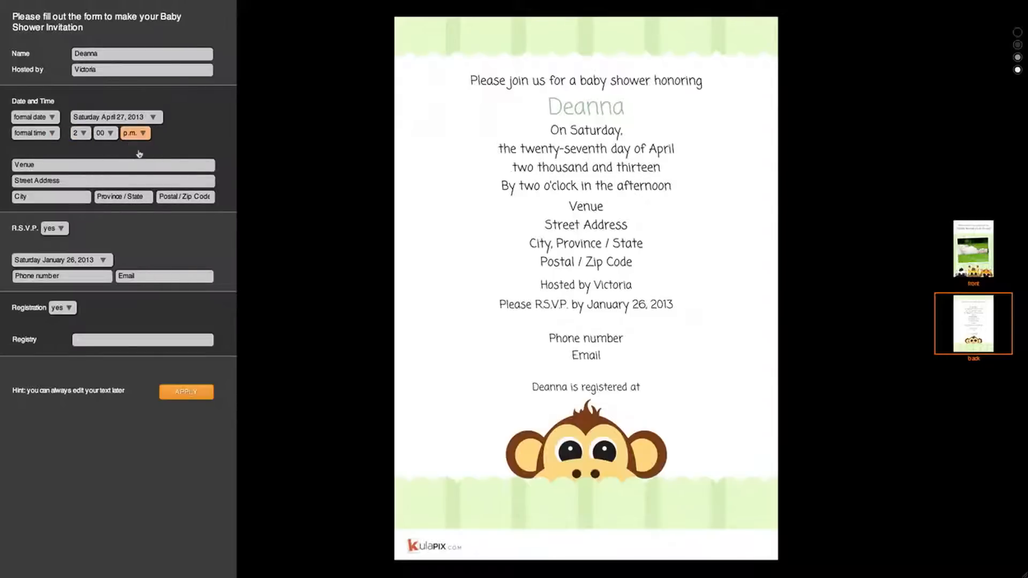
click(81, 166)
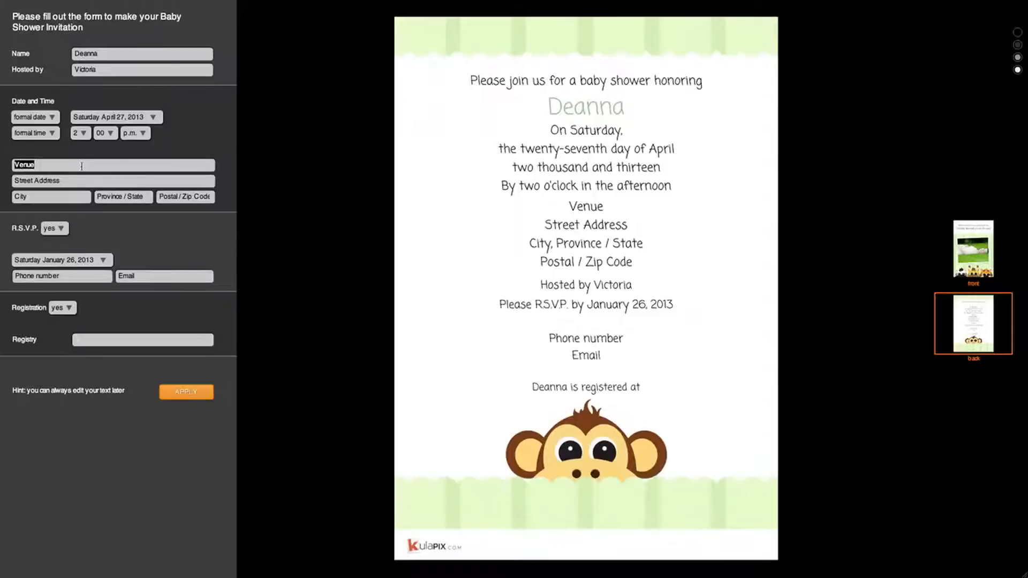
Enter the venue Primavera in Toronto, Ontario, with its street address and postal code.
text(Primavera)
click(67, 182)
text(123)
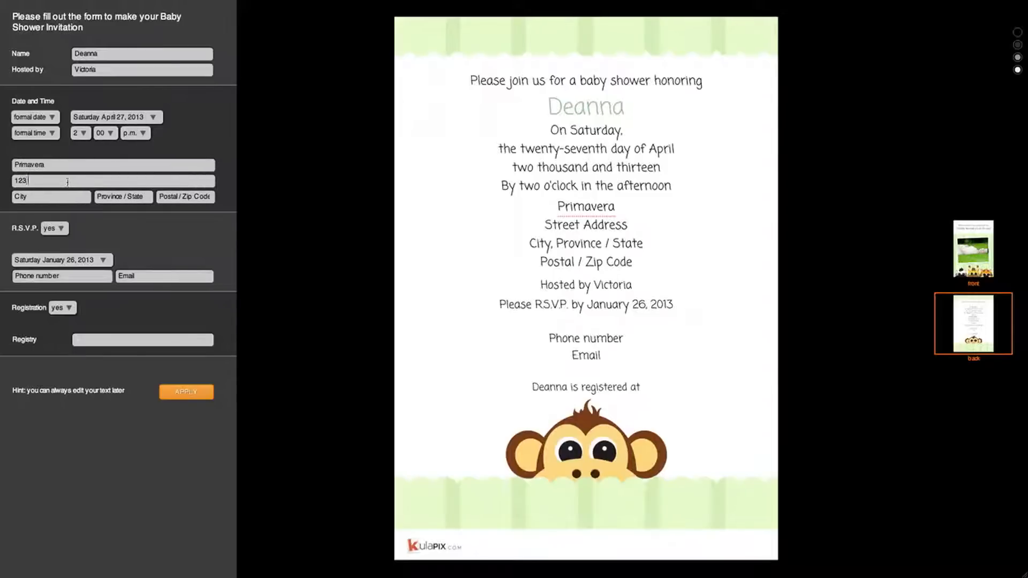
text( Street)
click(58, 196)
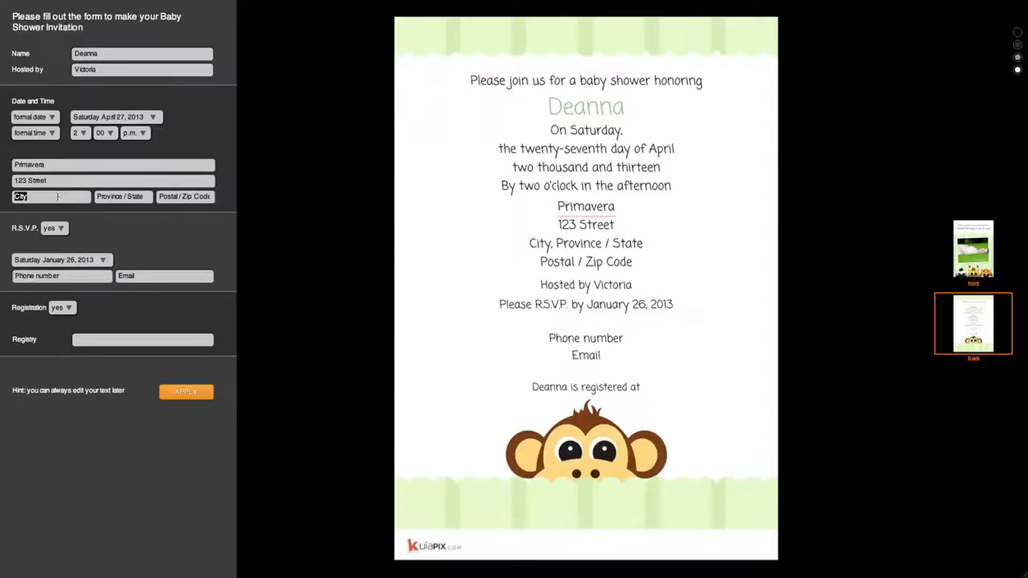
text(Toronto)
click(124, 196)
text(Ontar)
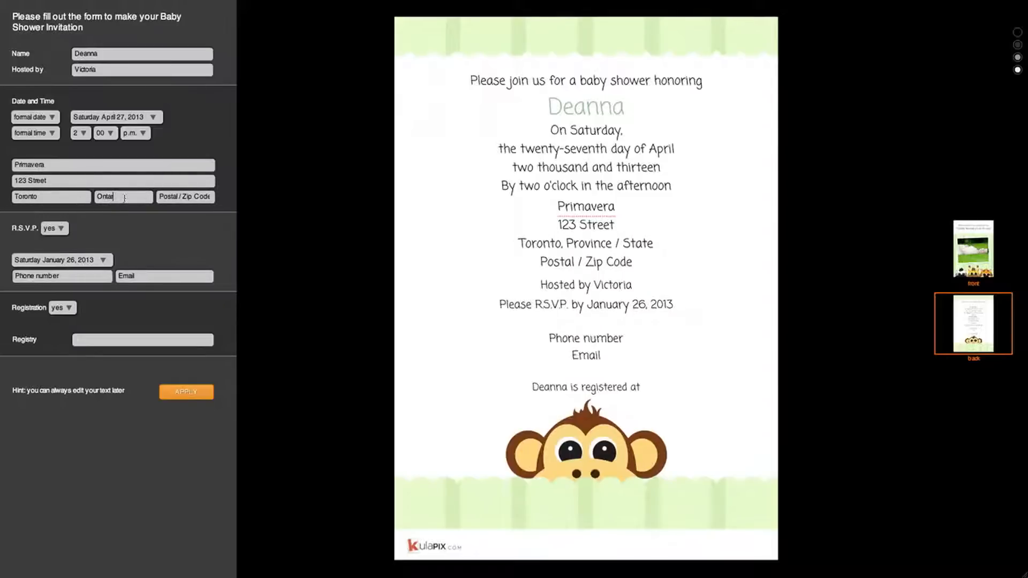
text(io)
click(174, 198)
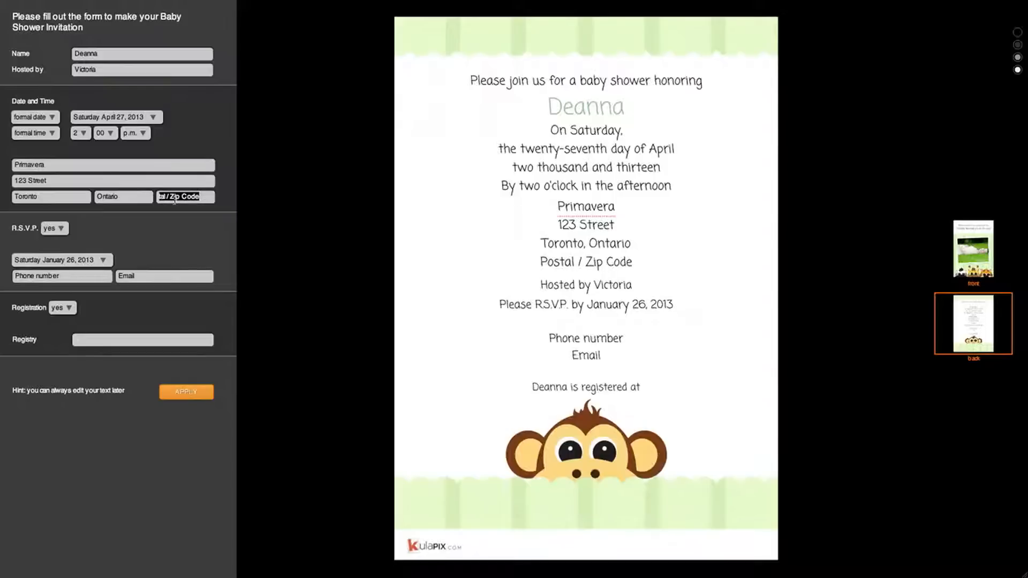
text(123 ABC)
Toggle the R.S.V.P. option to no and back to yes.
click(70, 230)
click(69, 245)
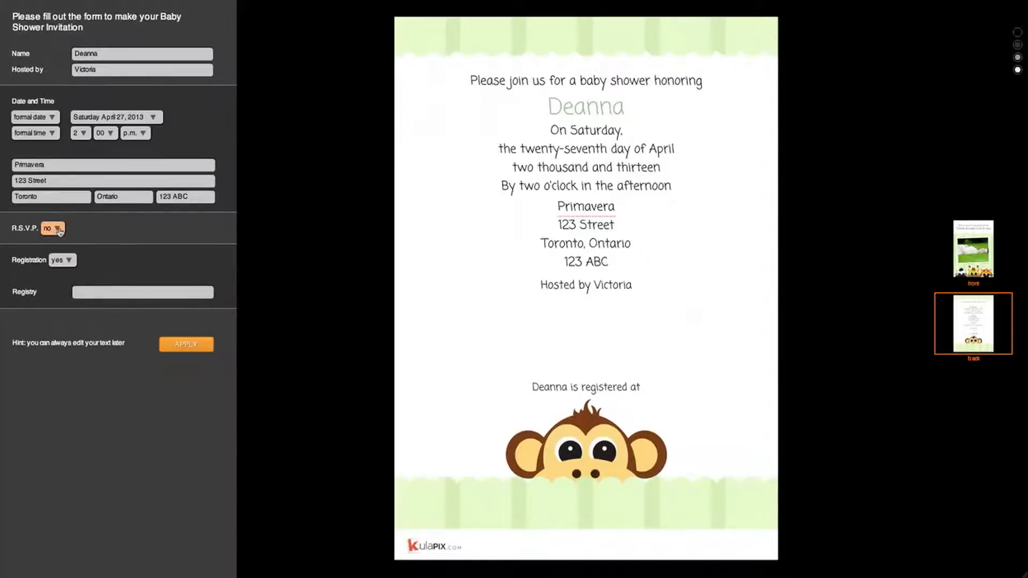
click(60, 232)
click(65, 234)
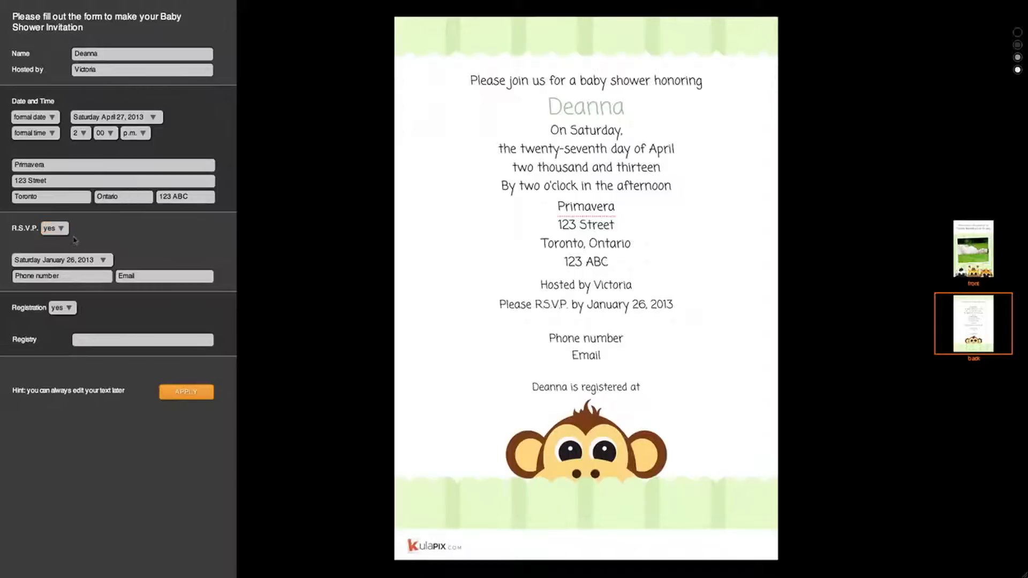
Set the RSVP deadline to March 30, 2013.
click(106, 259)
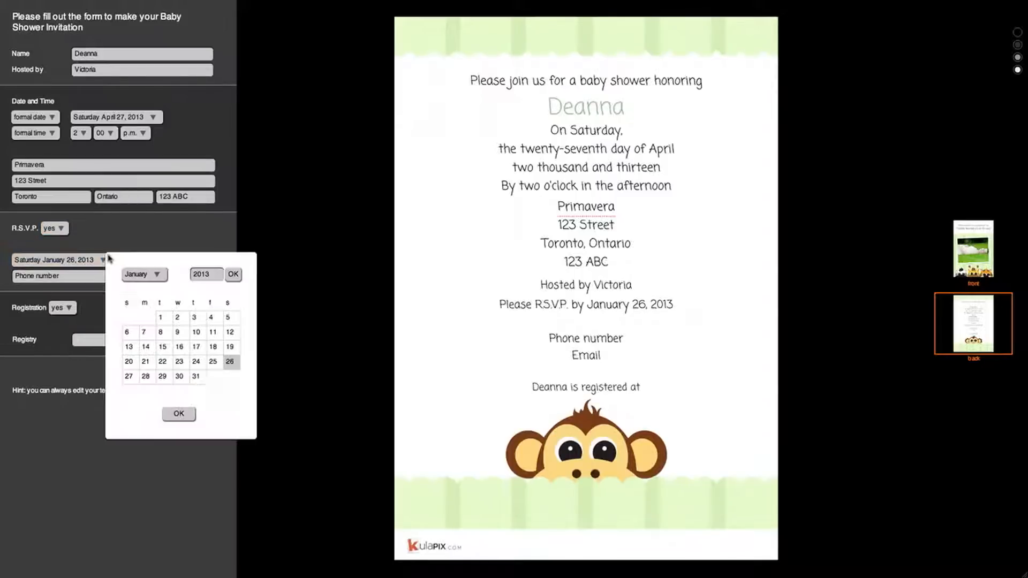
click(143, 275)
click(145, 304)
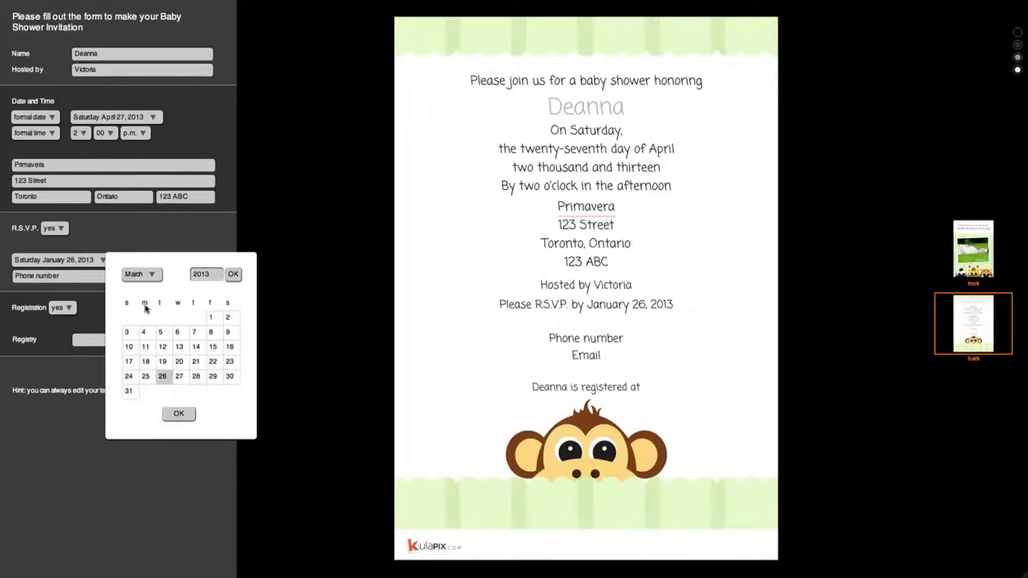
click(229, 377)
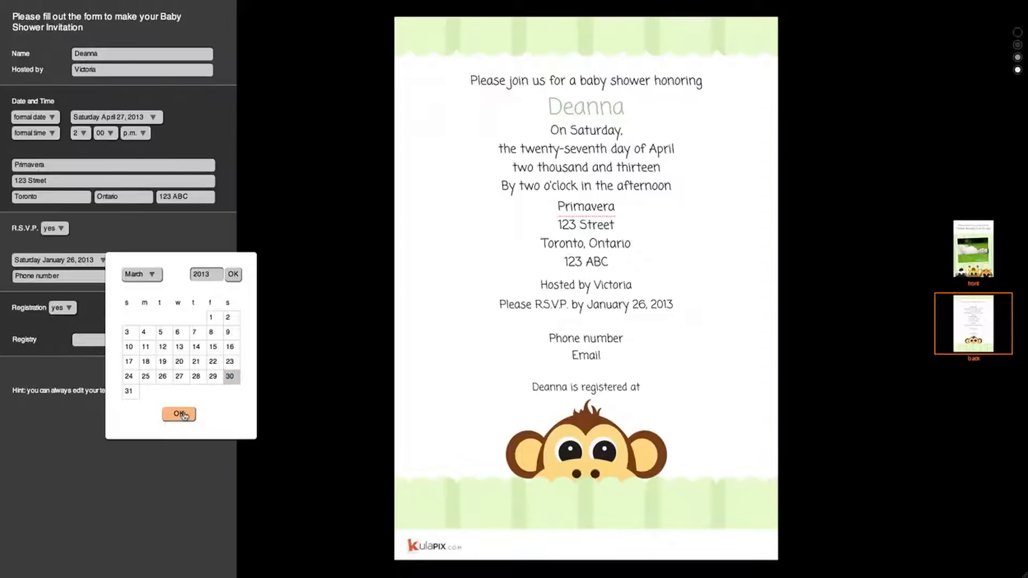
click(179, 414)
Replace the phone and e-mail placeholders with the RSVP contact phone number and e-mail.
triple_click(97, 274)
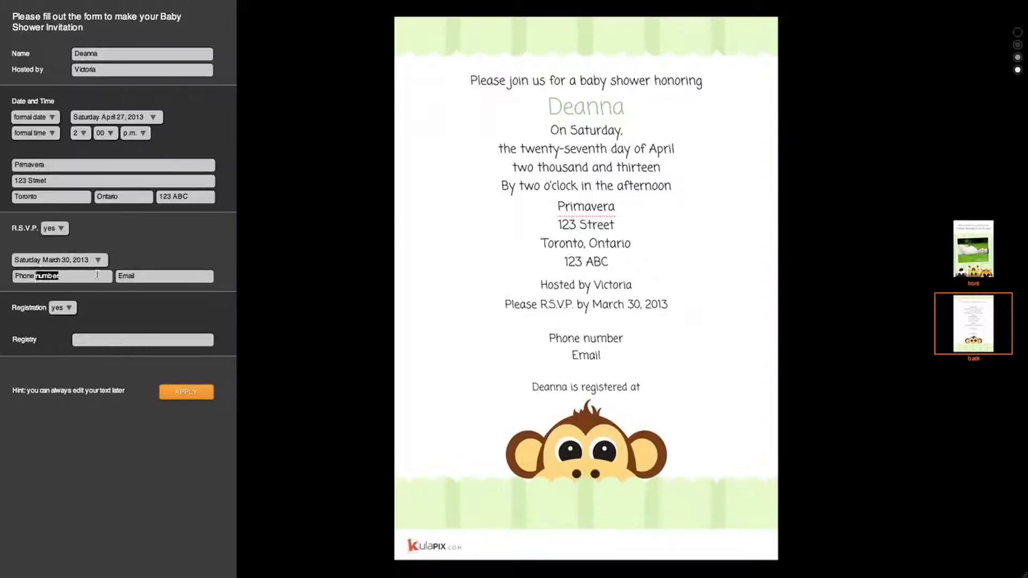
text((555) 555-5555)
triple_click(133, 277)
text(email)
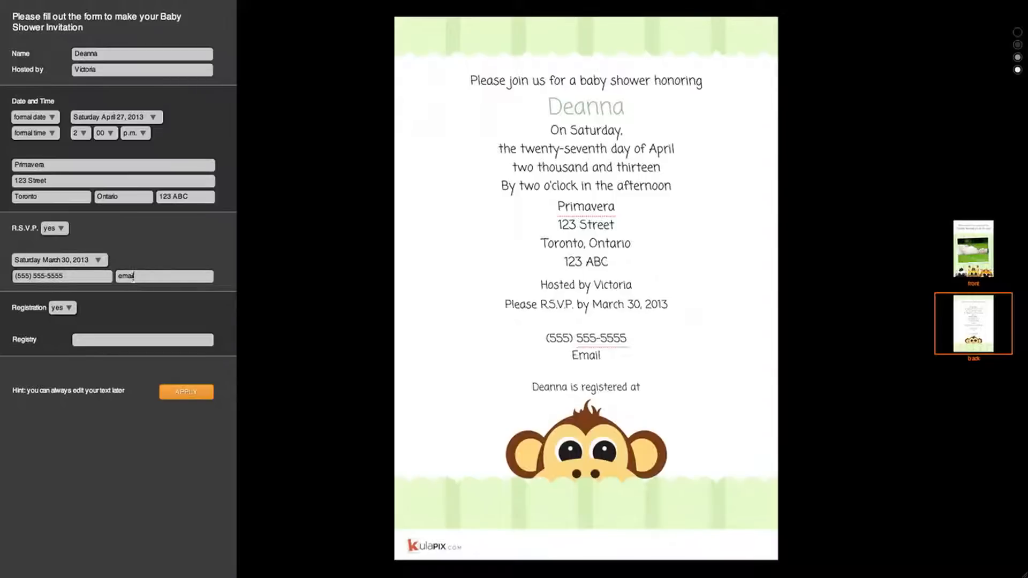
text(@me.com)
Add The Mommy Store as the gift registry, keep registration on, and apply the details.
click(87, 340)
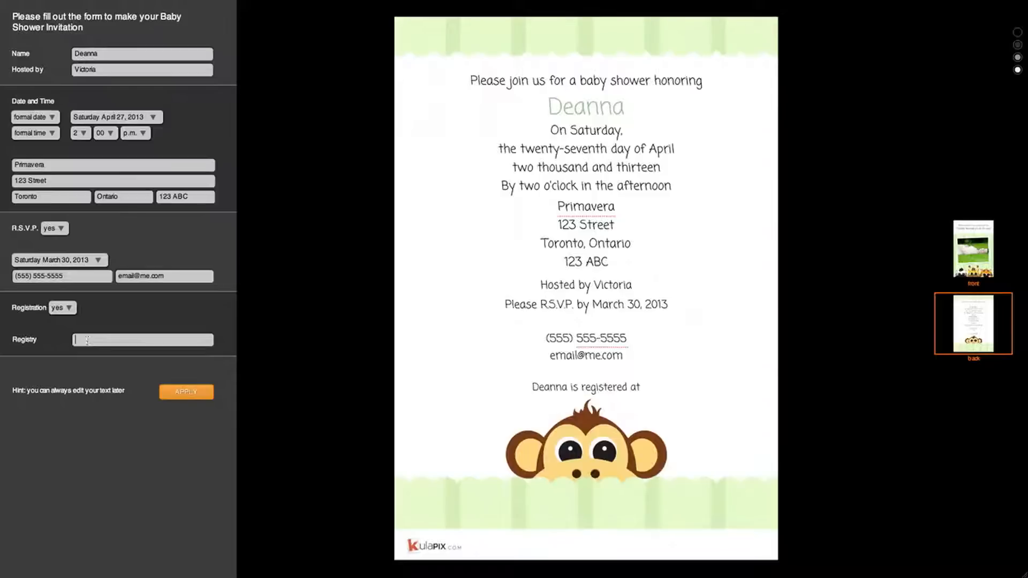
text(The Mommy Store)
click(68, 308)
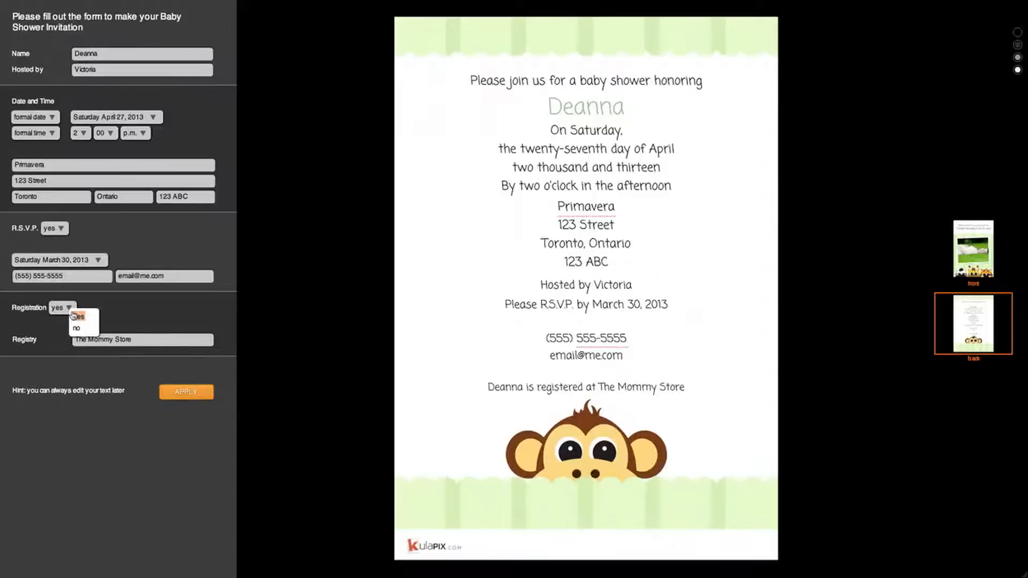
click(71, 321)
click(67, 308)
click(74, 311)
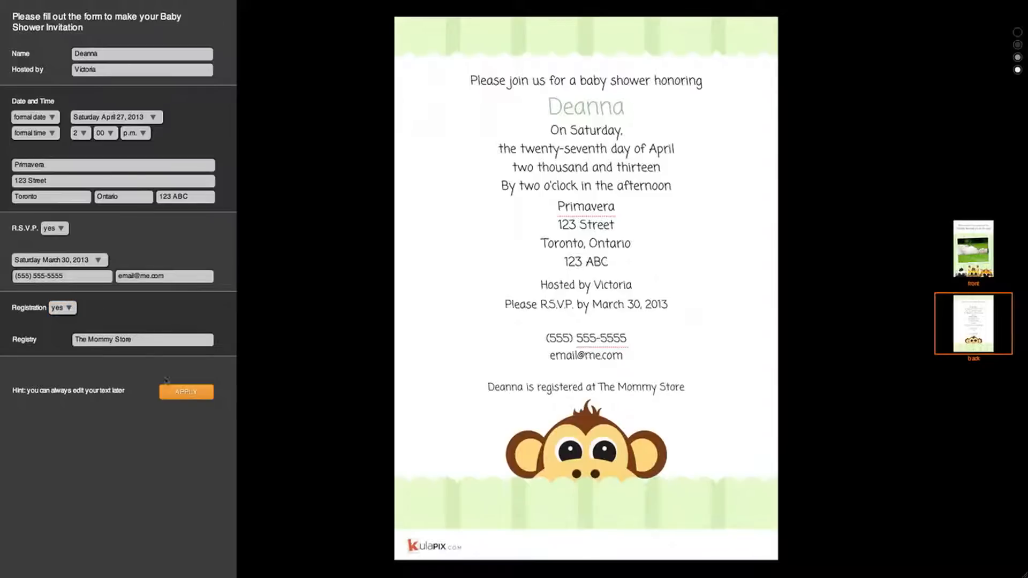
click(179, 392)
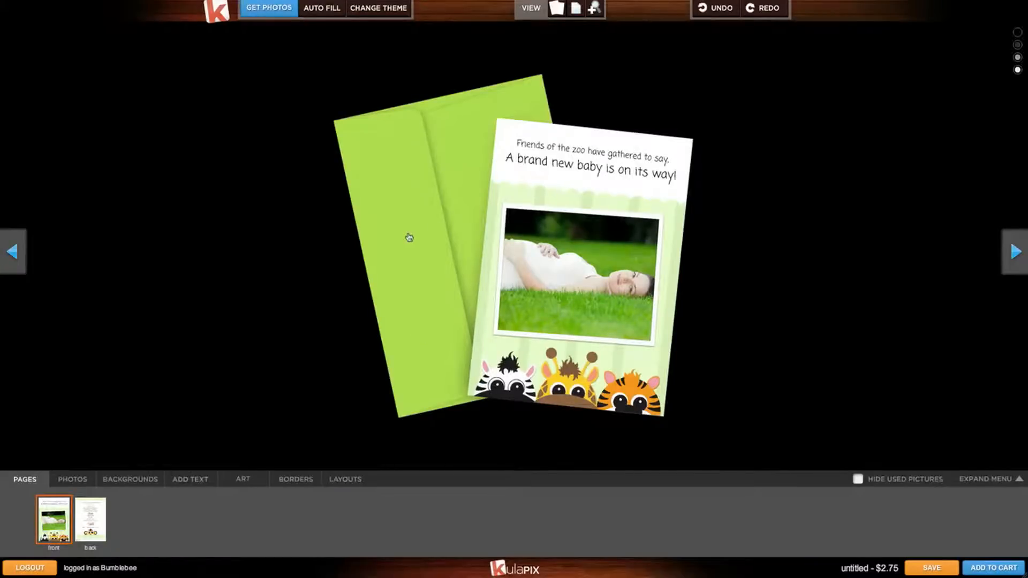
View the Zoo Friends card flat, review the completed back page, and return to the front.
click(560, 236)
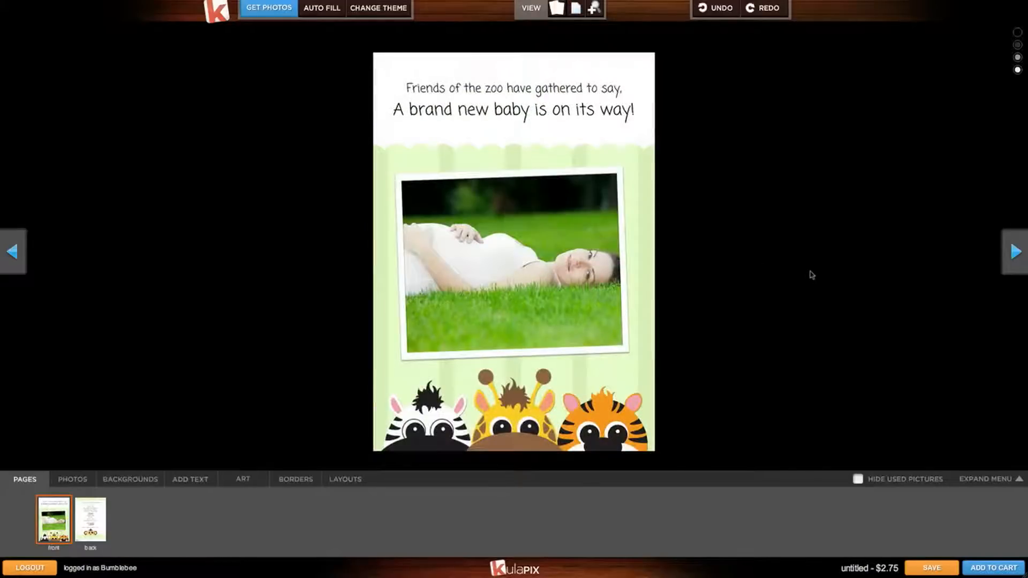
click(1010, 264)
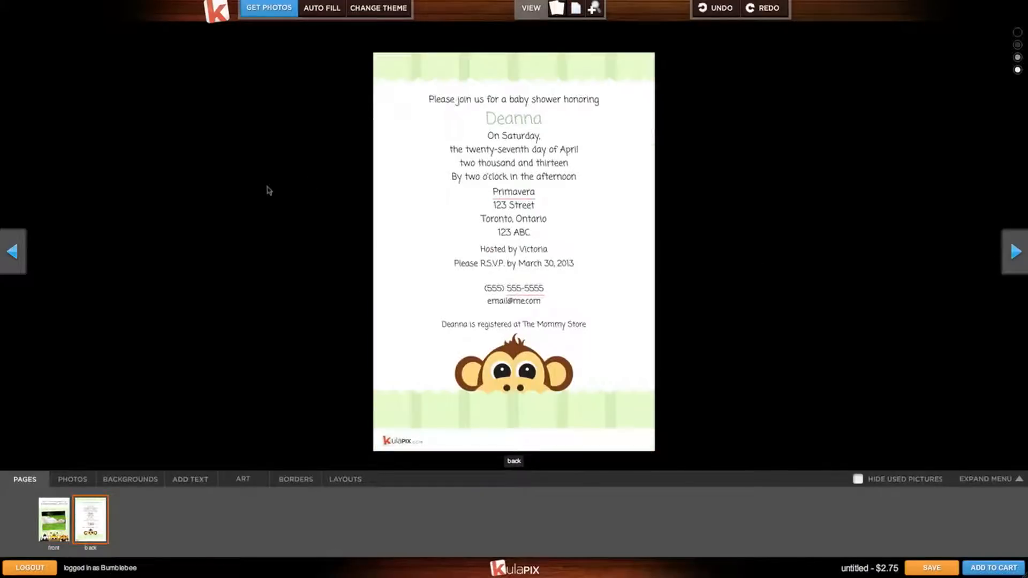
click(13, 251)
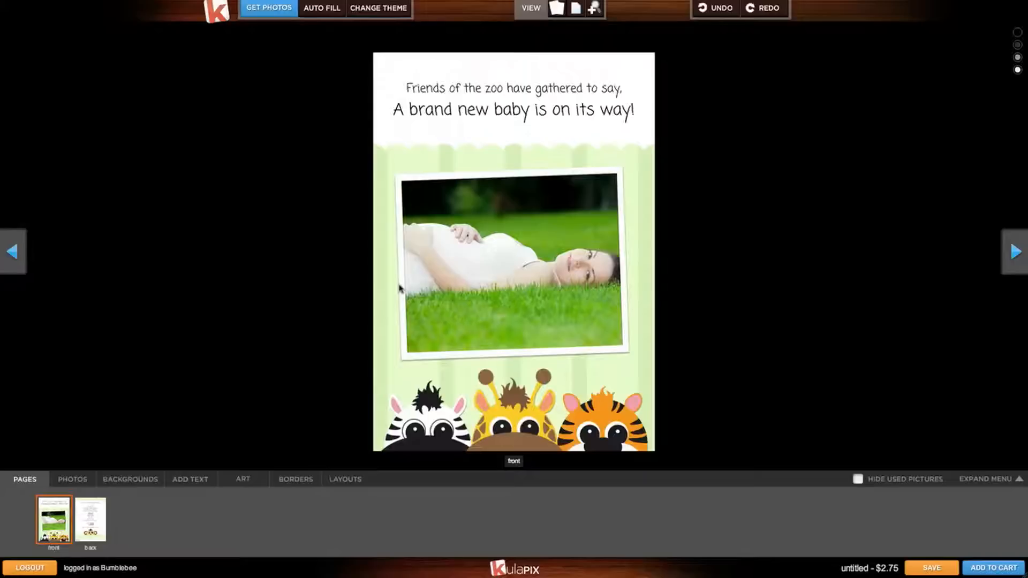
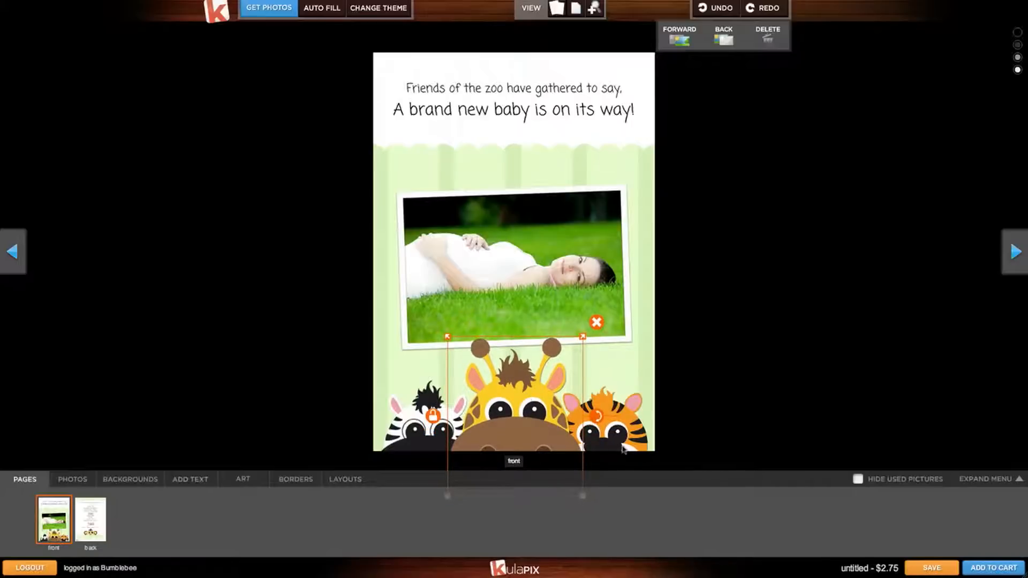
Nudge the tiger art slightly right and the zebra art slightly left along the front's bottom.
drag(626, 422, 636, 423)
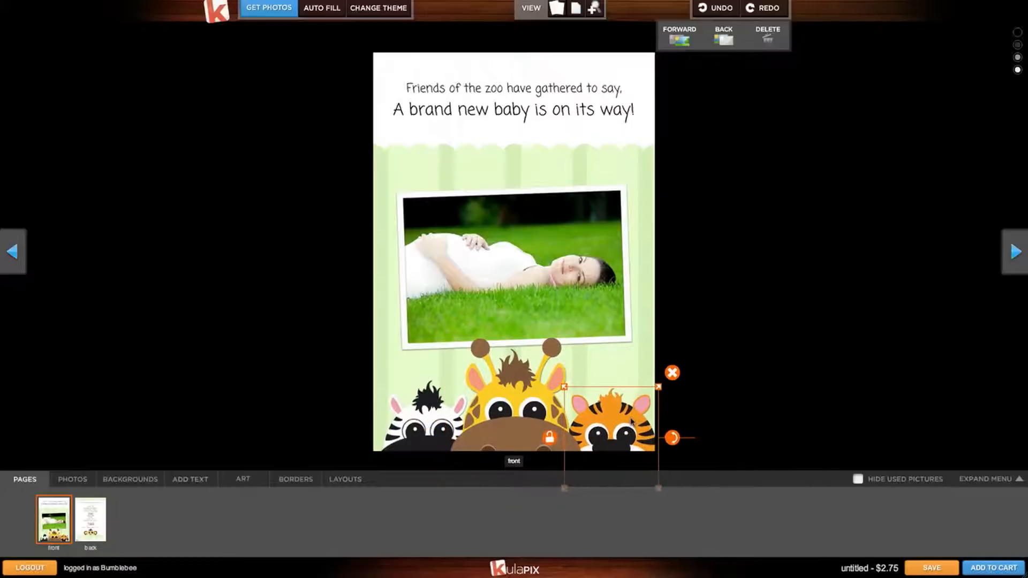
drag(408, 417, 395, 415)
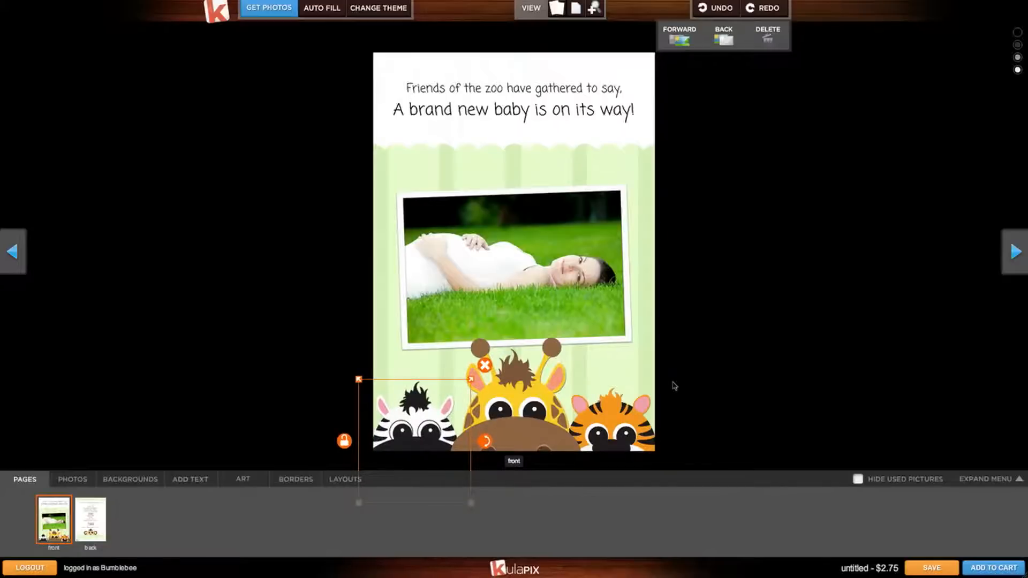
click(609, 295)
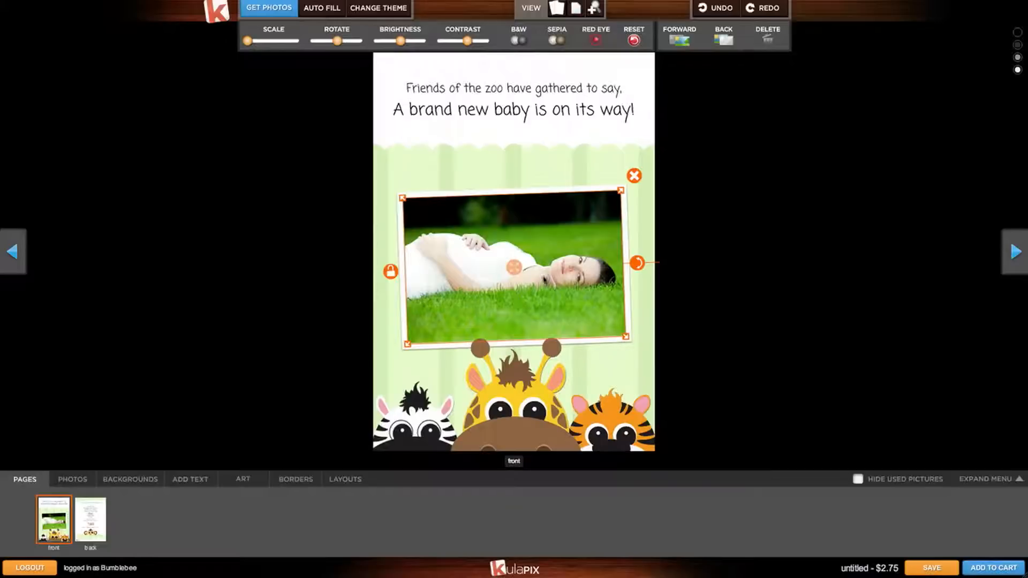
Frame the front photo with black corner-bracket photo corners, then turn to the card back.
click(298, 479)
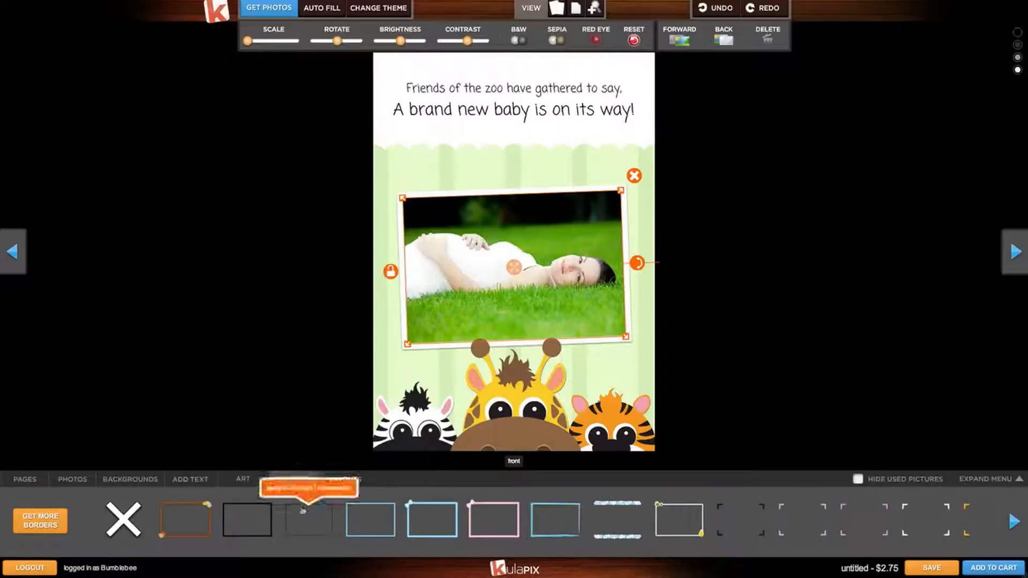
mouse_move(695, 519)
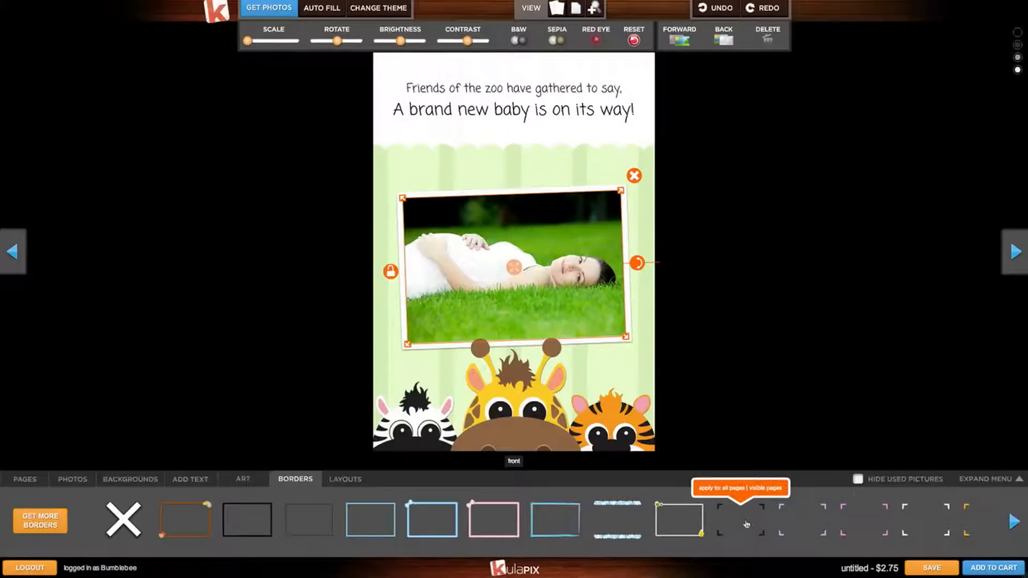
click(761, 488)
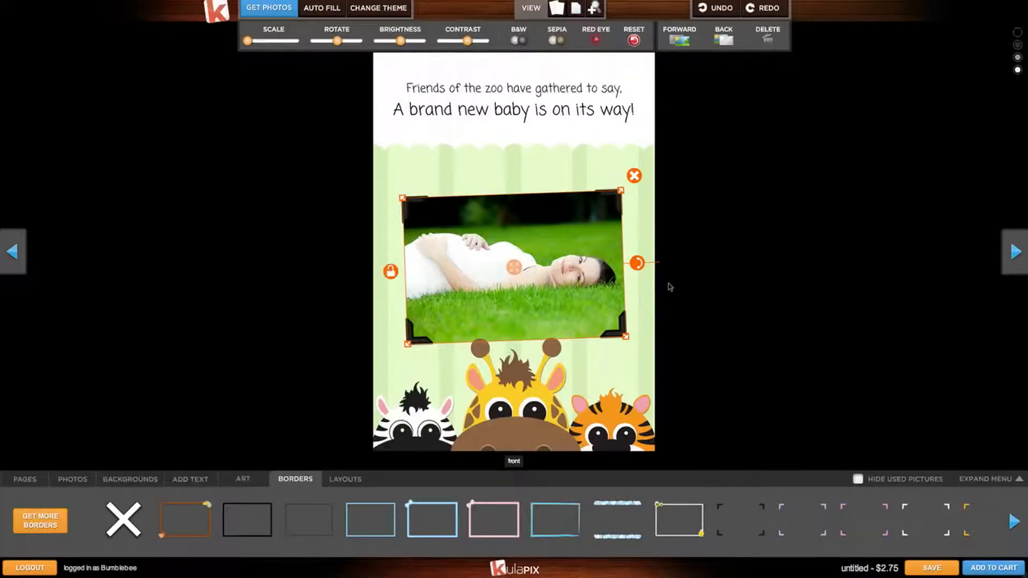
click(702, 288)
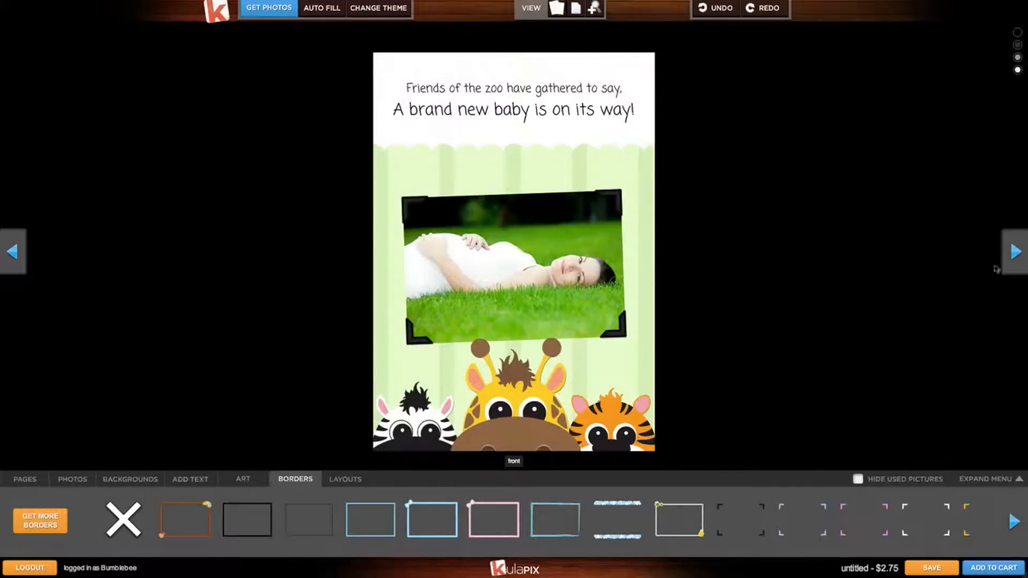
click(1012, 267)
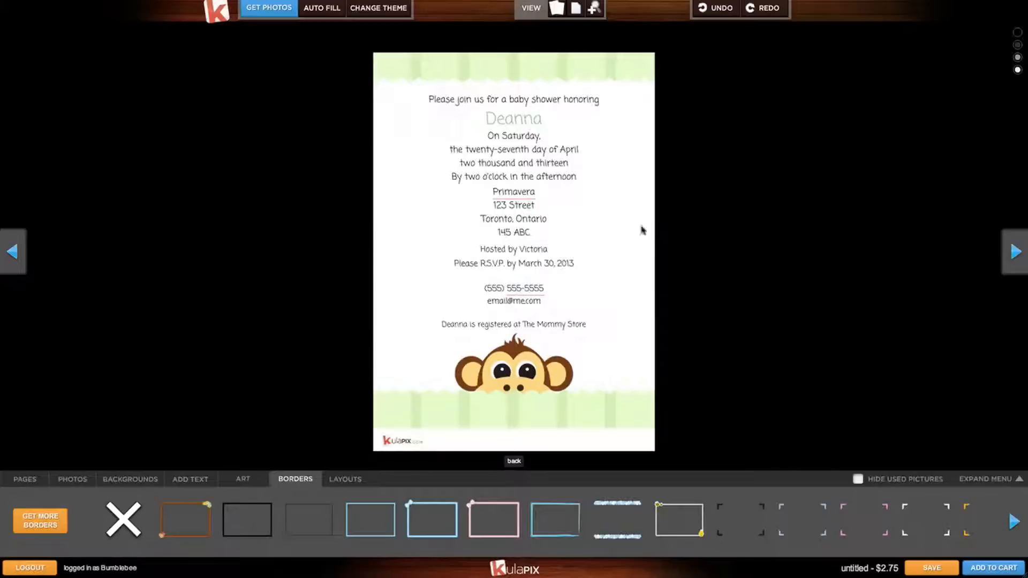
Recolour the 'registered at The Mommy Store' line from black to brown.
click(553, 325)
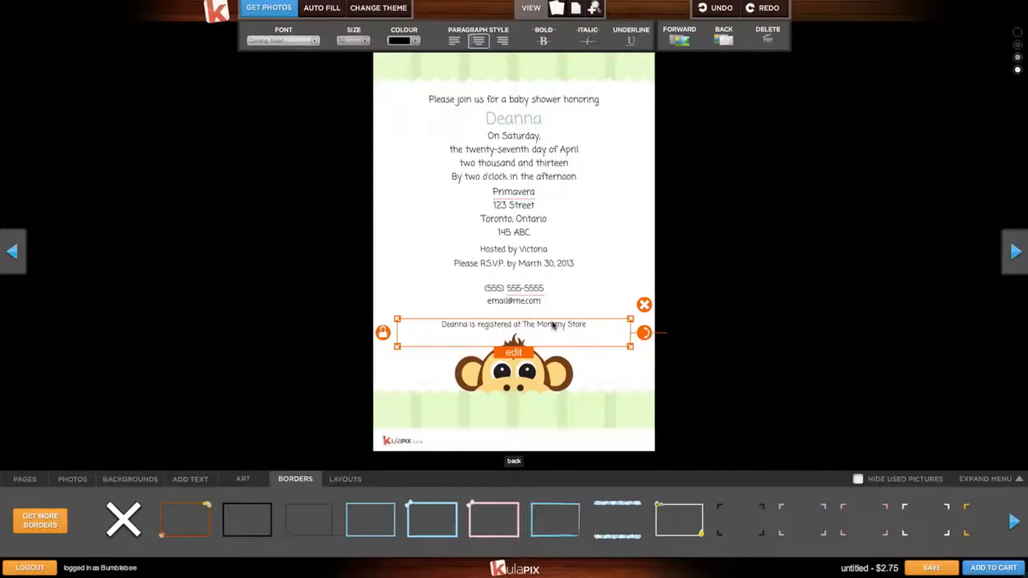
click(416, 42)
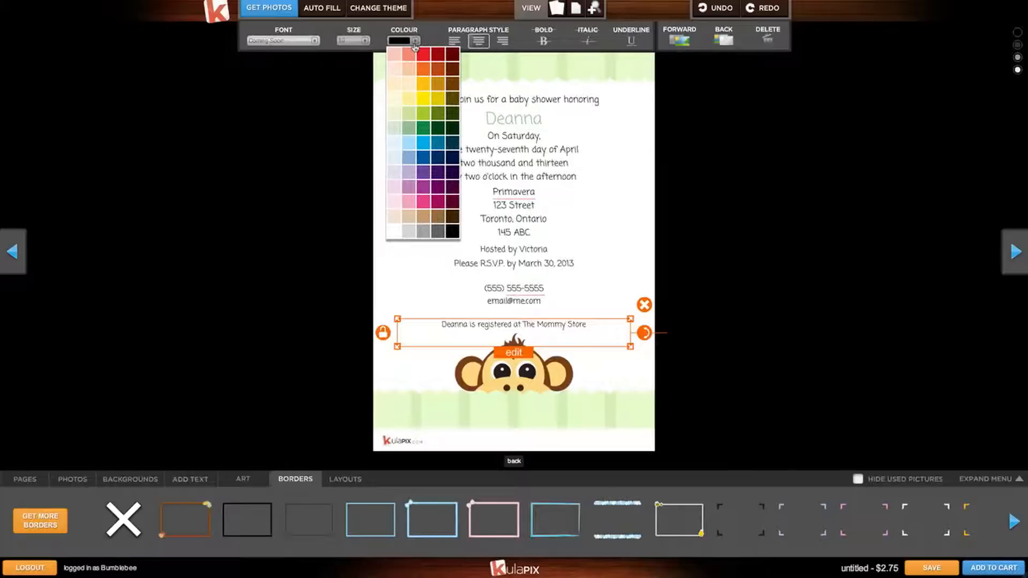
click(430, 155)
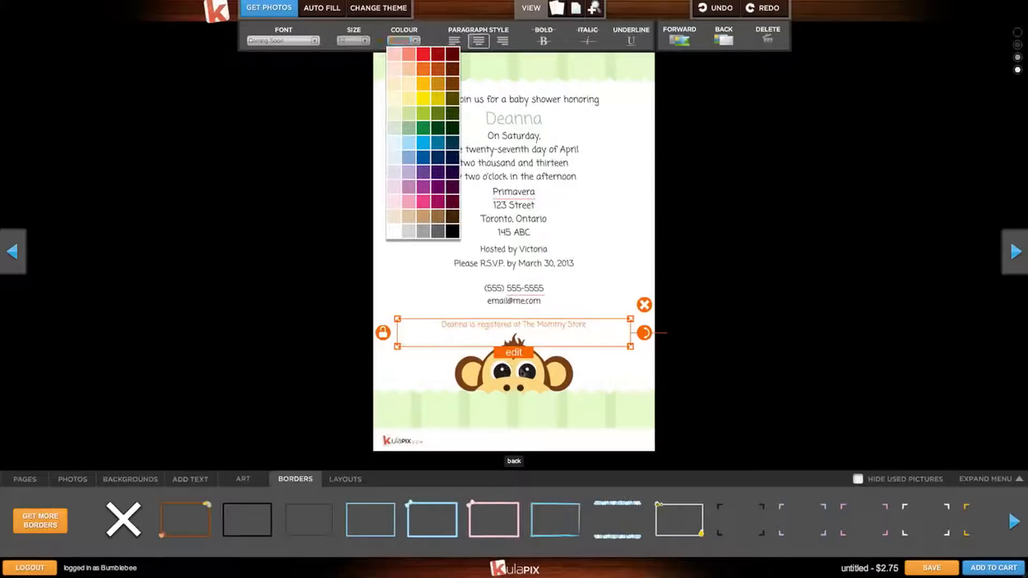
click(565, 367)
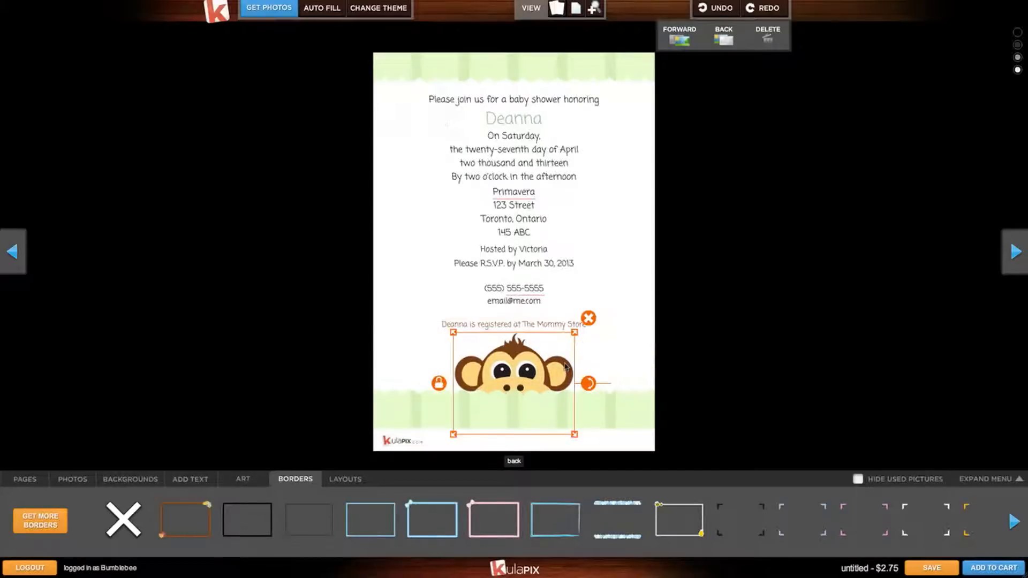
click(609, 365)
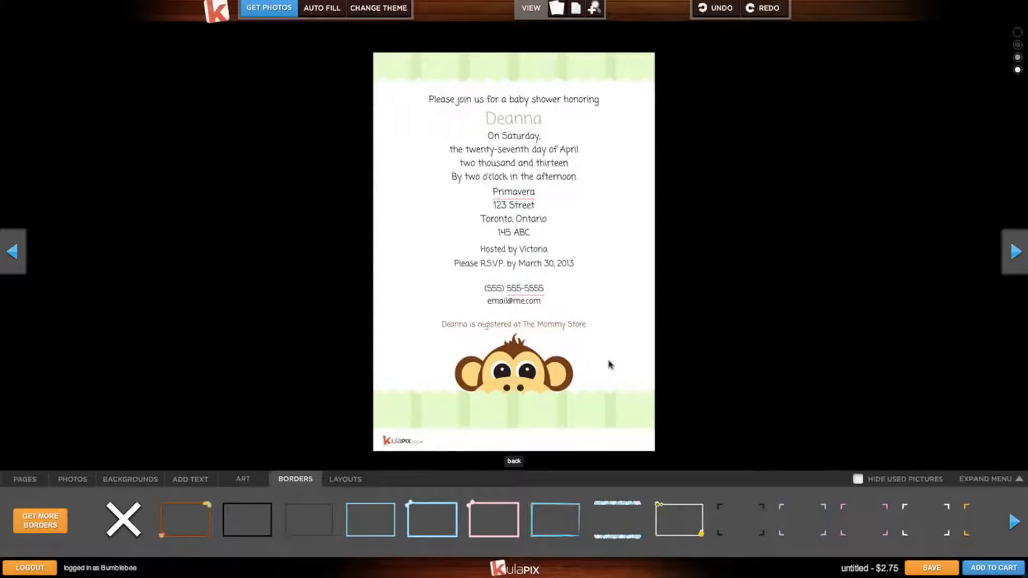
Set the honoree's name to Irish Grover size 28, nudge it lower, and return to the front.
click(527, 121)
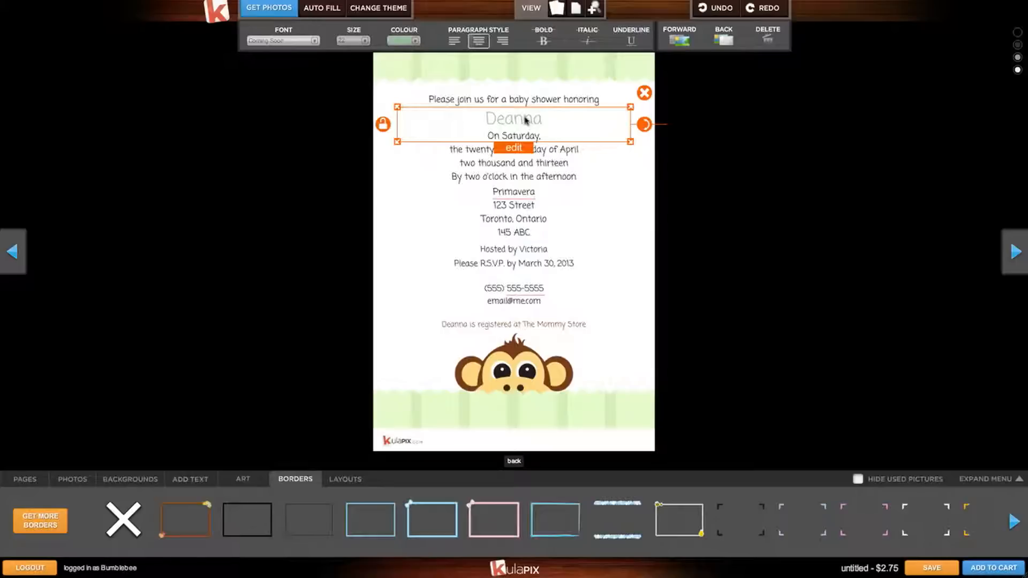
click(316, 41)
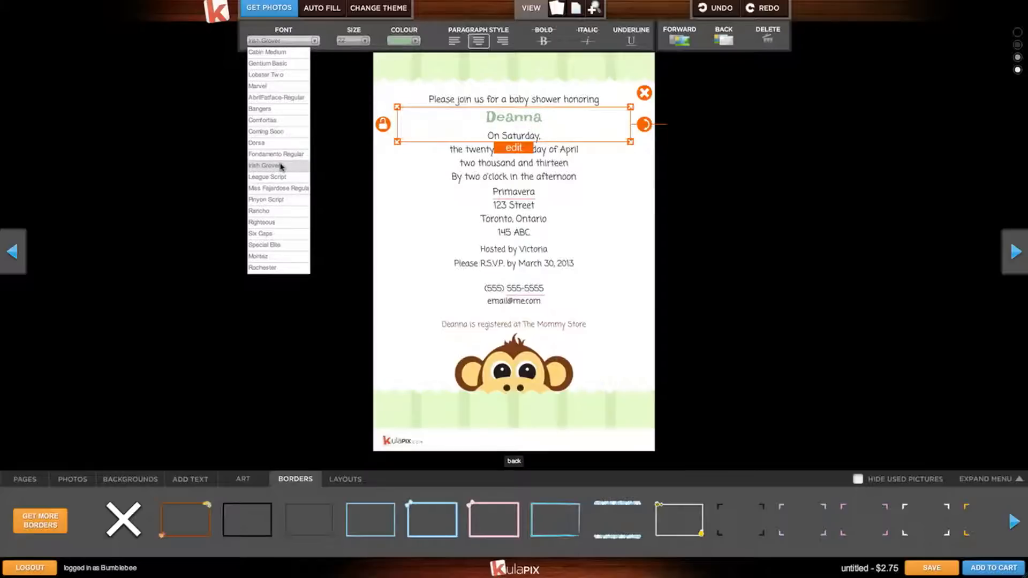
click(281, 167)
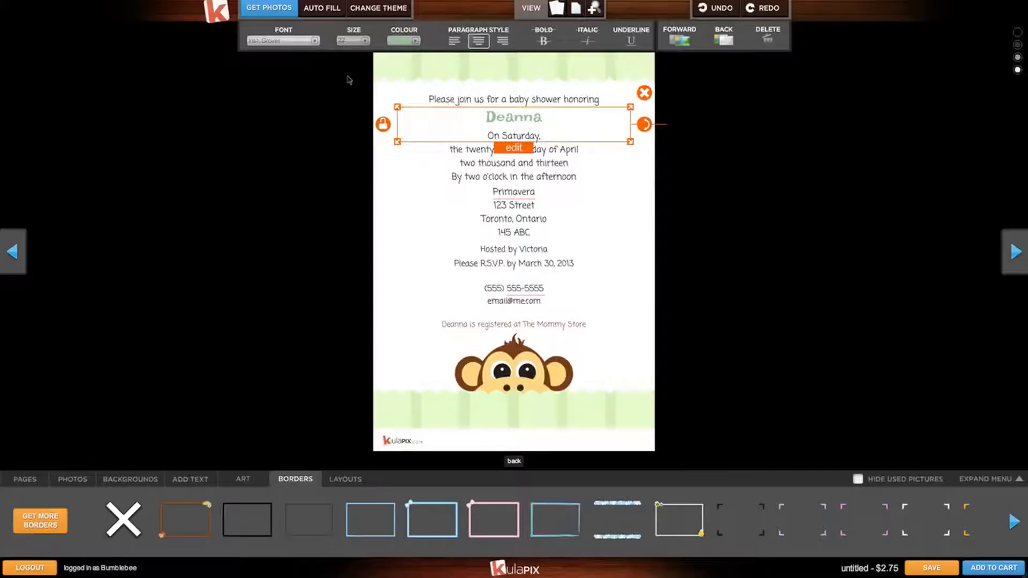
click(353, 41)
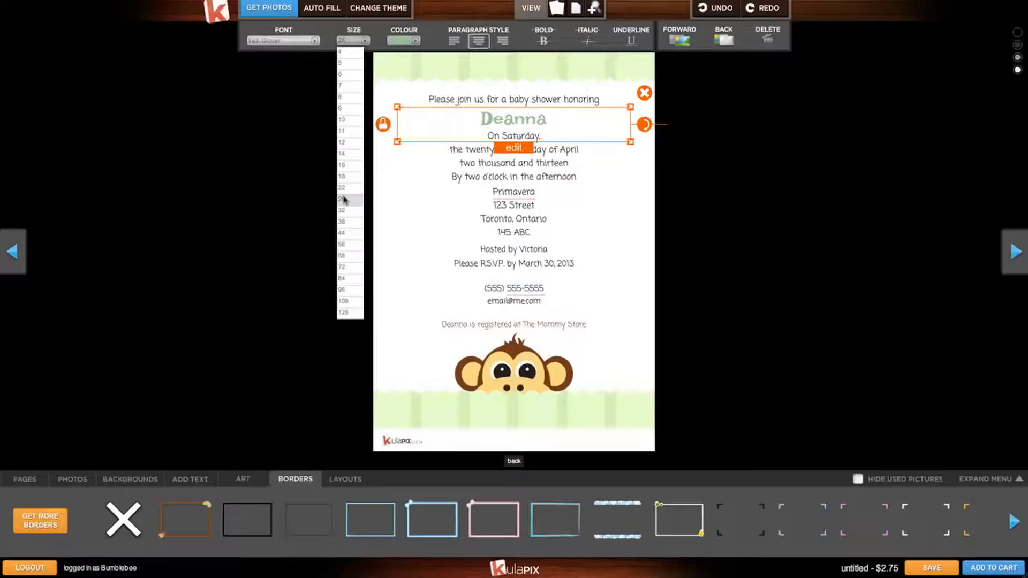
click(344, 199)
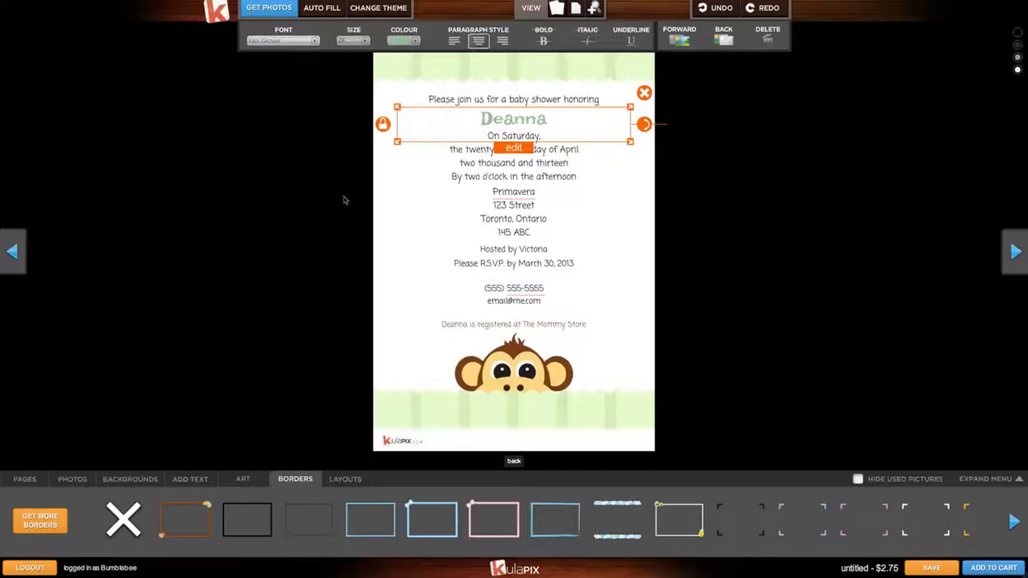
drag(521, 116, 521, 117)
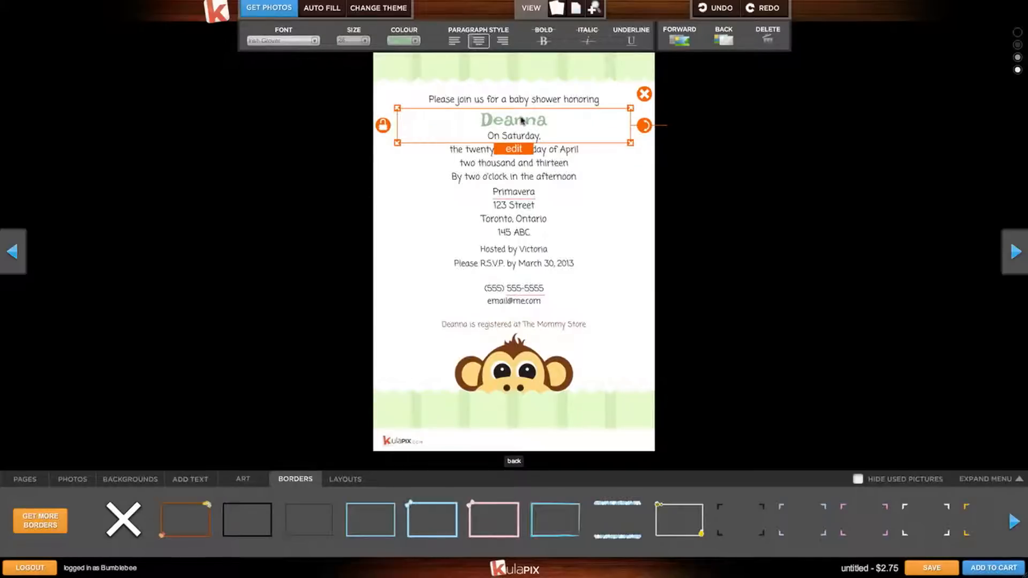
click(689, 166)
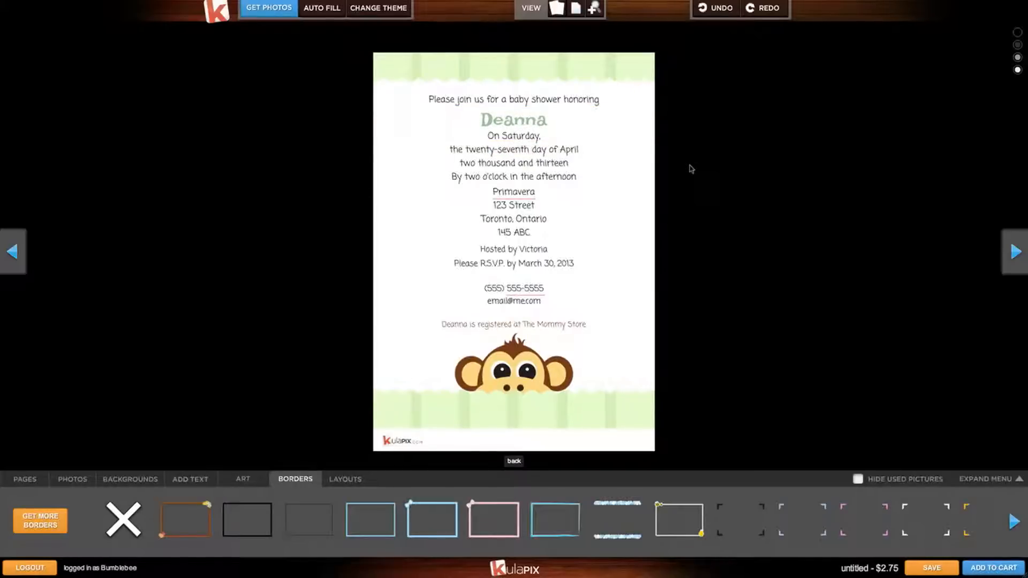
click(11, 246)
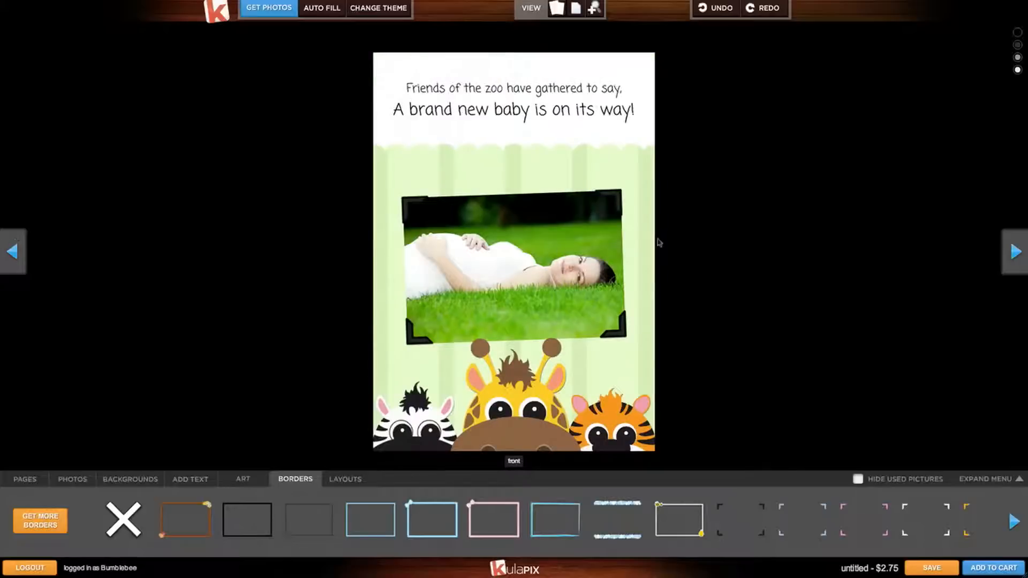
Add the invitation to the cart, review both flagged spelling warnings, and continue past them.
click(1017, 260)
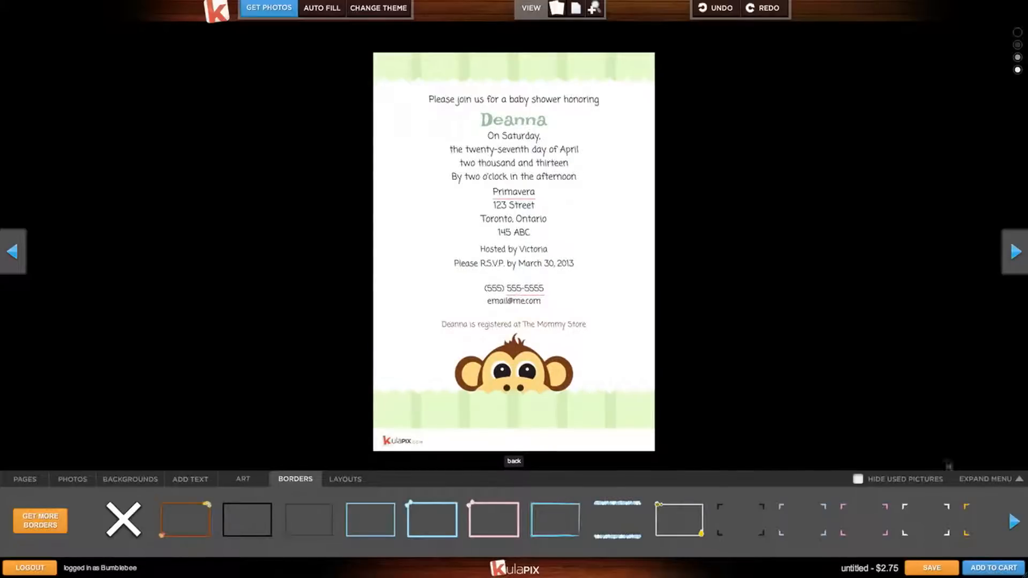
click(992, 569)
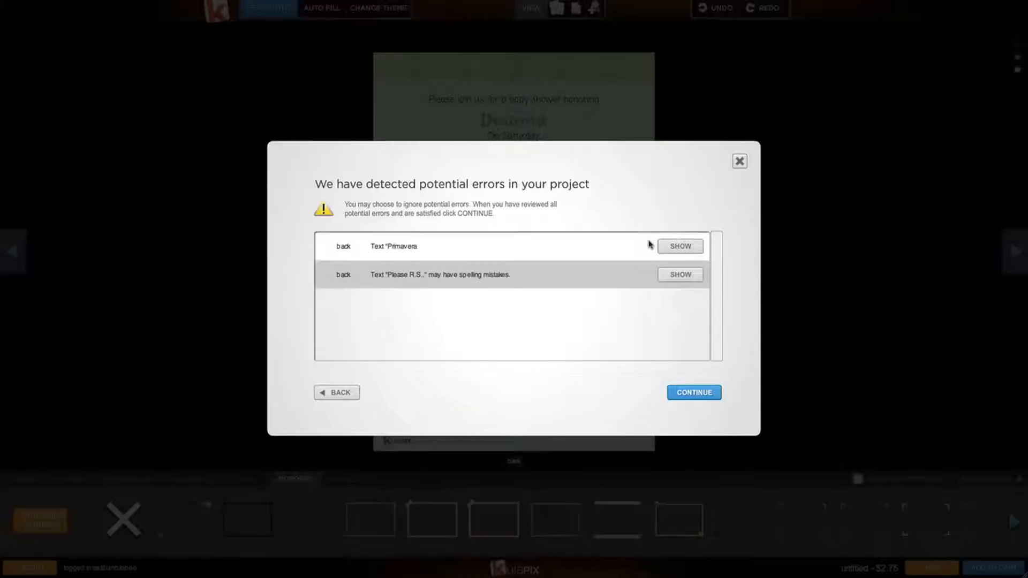
click(666, 247)
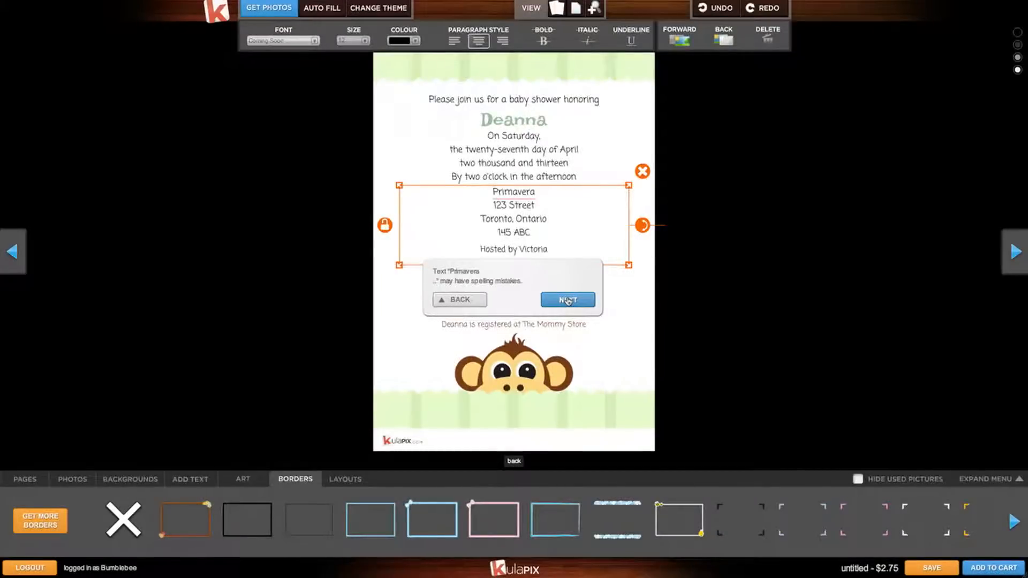
click(568, 300)
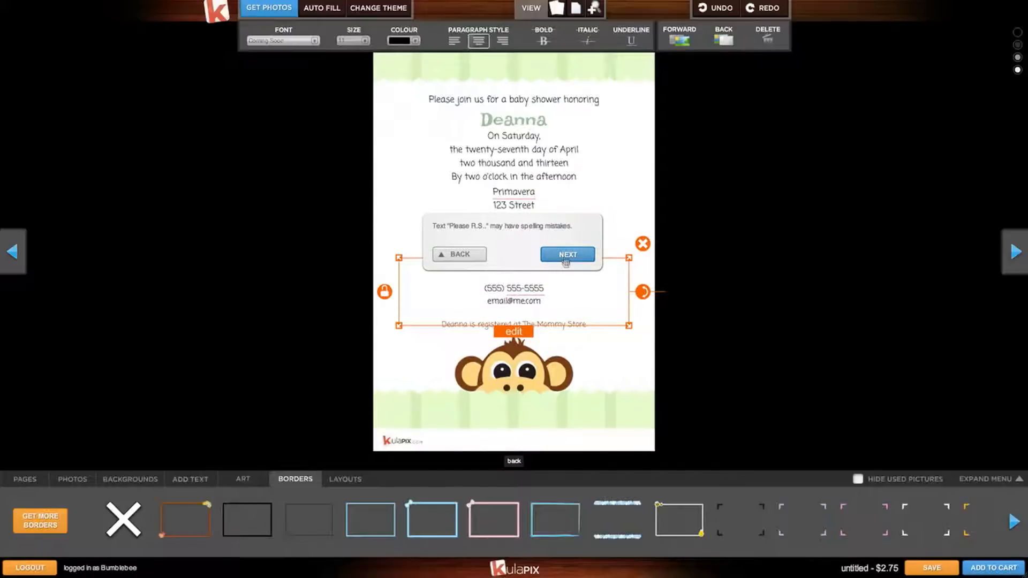
click(565, 260)
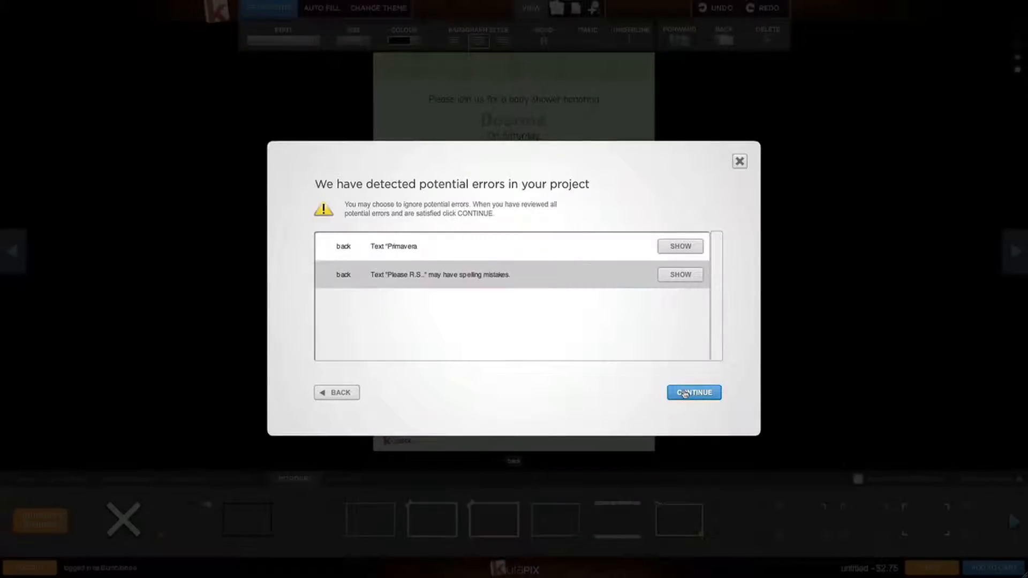
click(685, 394)
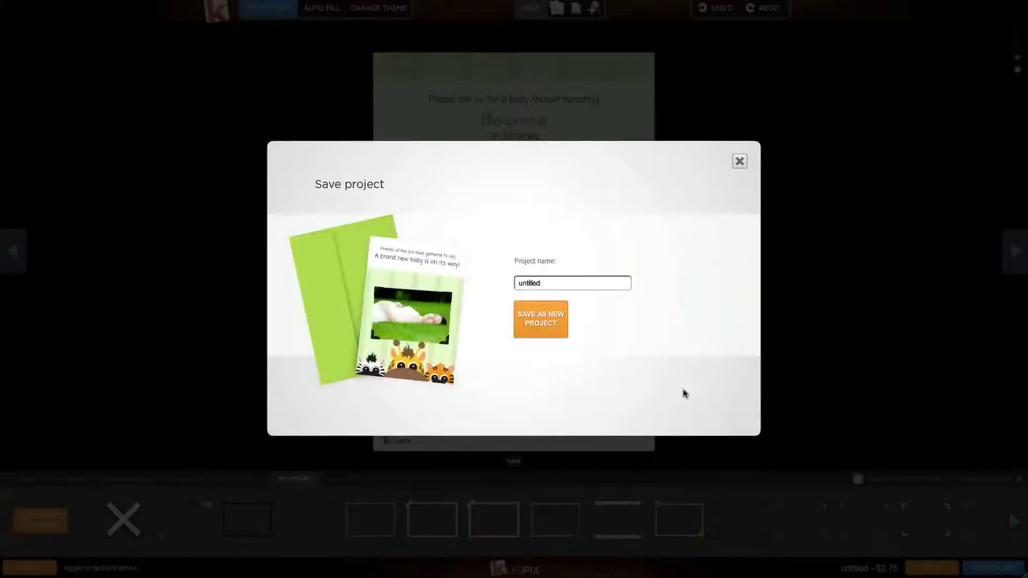
Save the invitation as a new project named 'Baby Shower'.
double_click(566, 284)
text(Baby Shower)
click(554, 317)
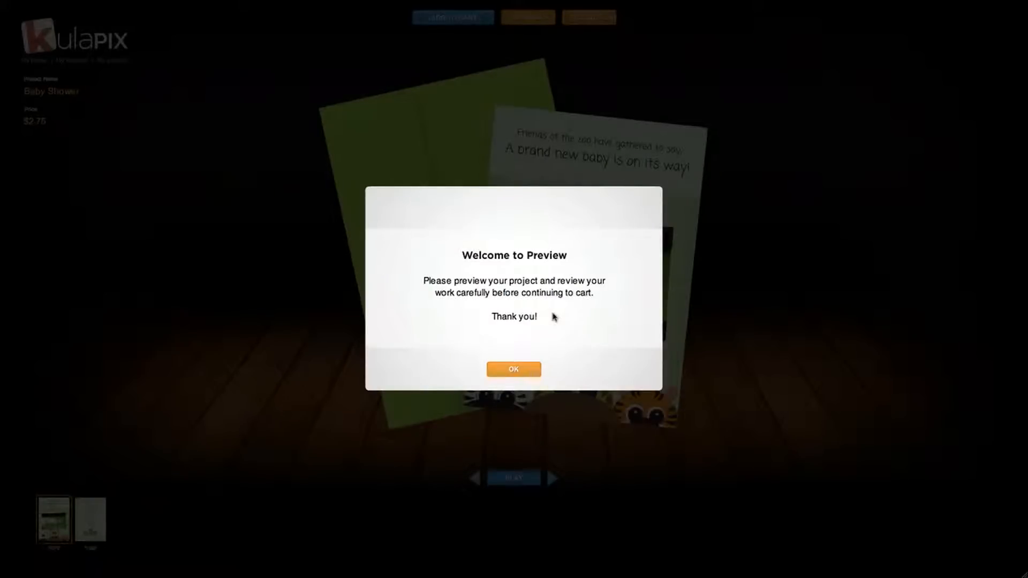
click(521, 370)
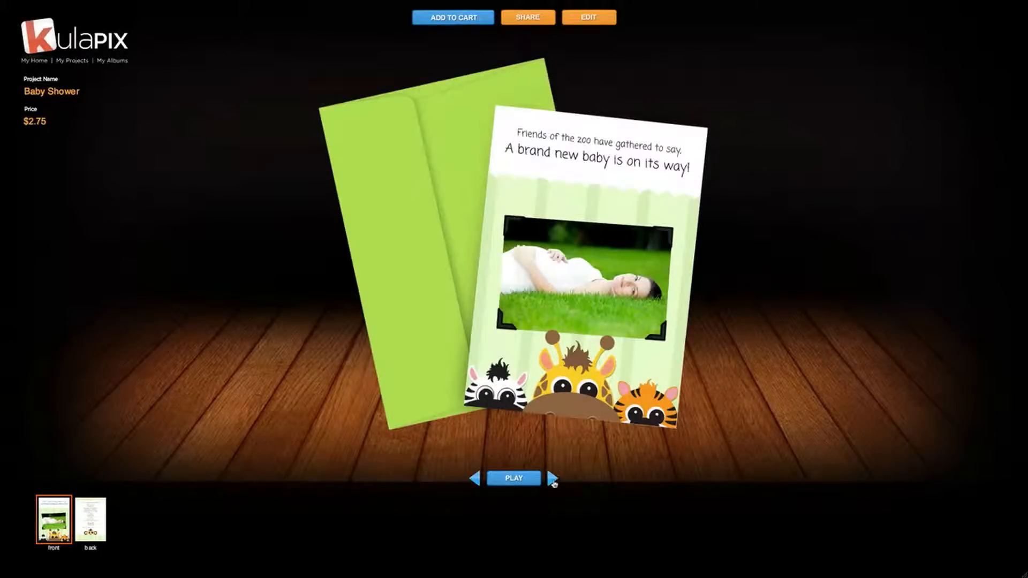
click(552, 480)
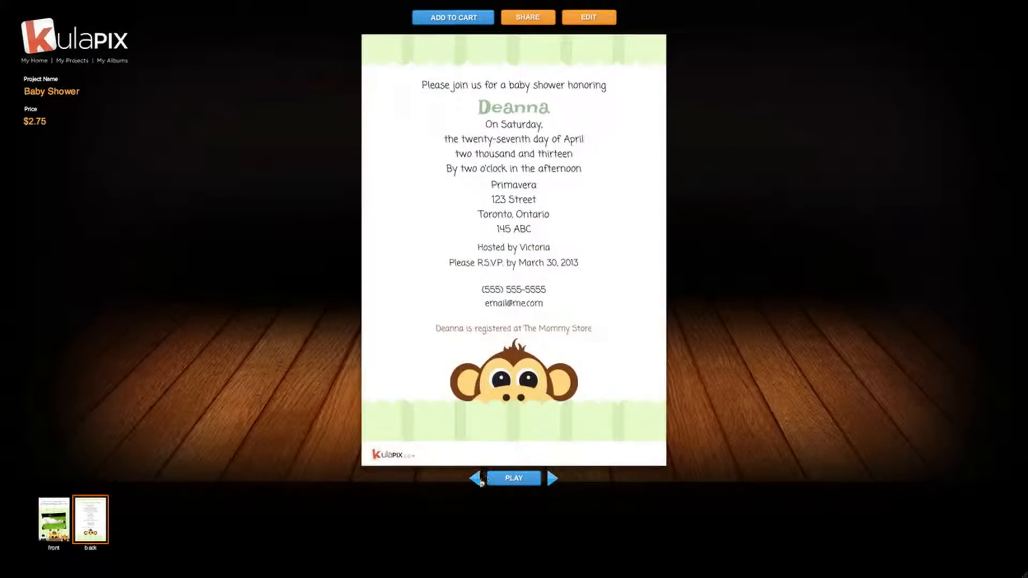
click(475, 480)
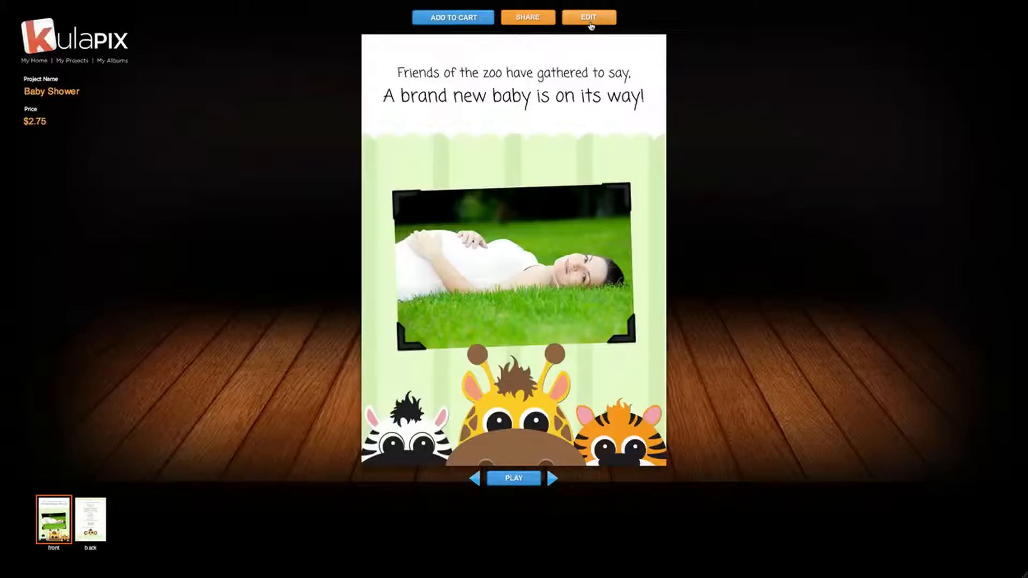
click(547, 23)
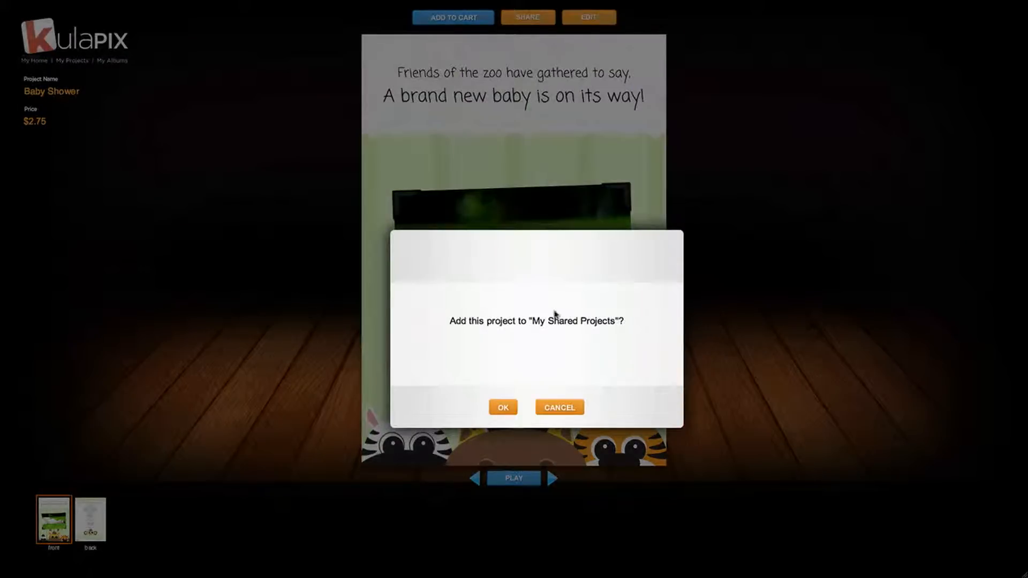
click(570, 407)
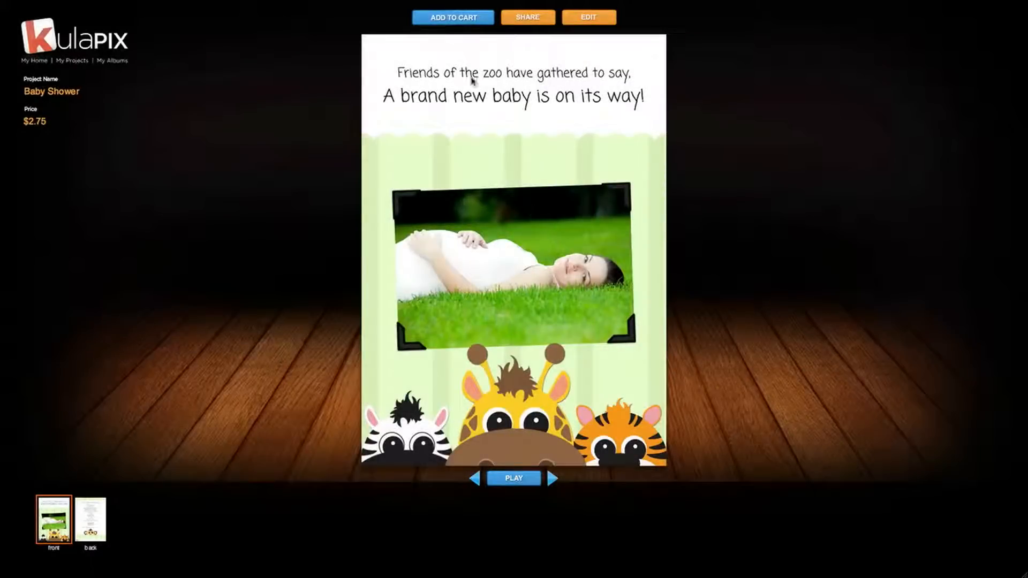
Send the Baby Shower invitation to the cart and approve it as ok to print.
click(454, 17)
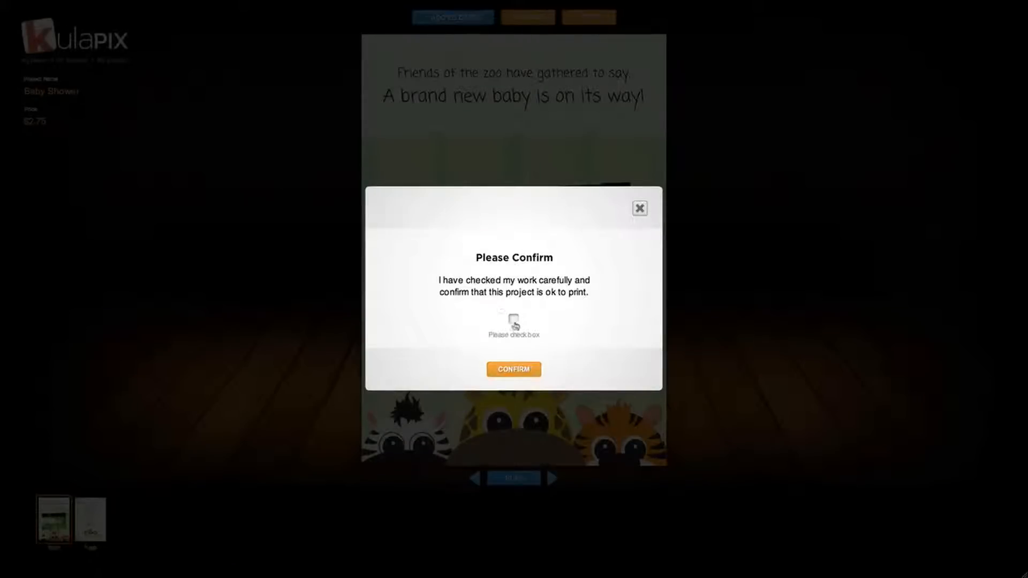
click(513, 320)
click(508, 369)
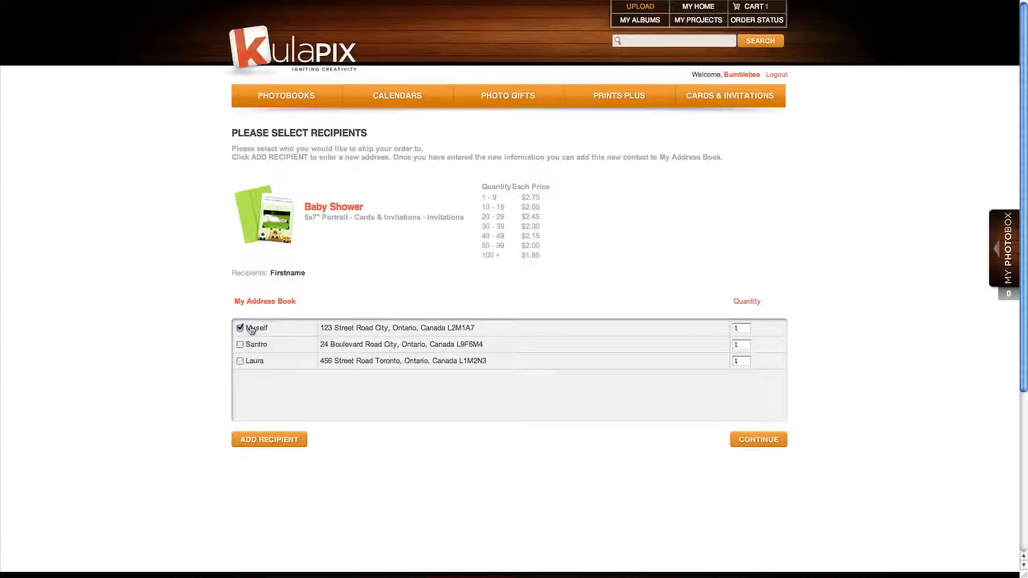
Keep yourself as the only recipient, set the quantity to 30, and add it to the cart.
click(239, 345)
click(240, 345)
click(240, 361)
click(240, 361)
click(276, 439)
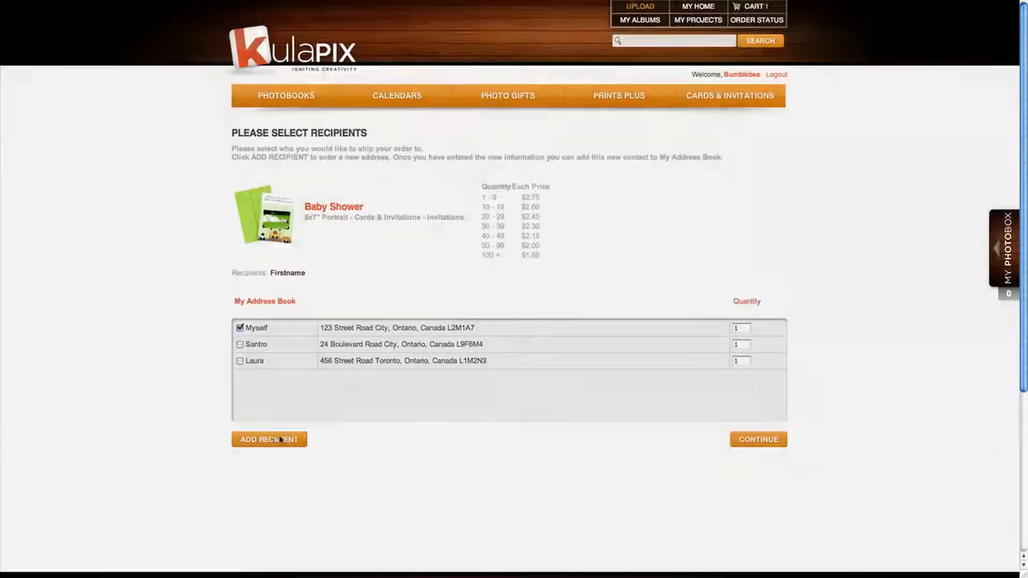
click(739, 144)
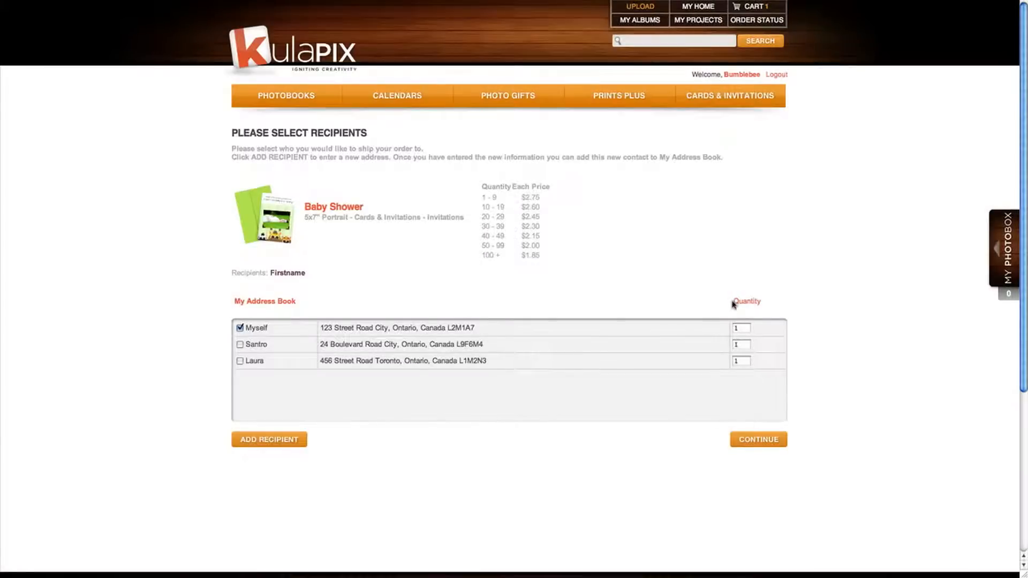
click(741, 327)
key(BackSpace)
click(776, 444)
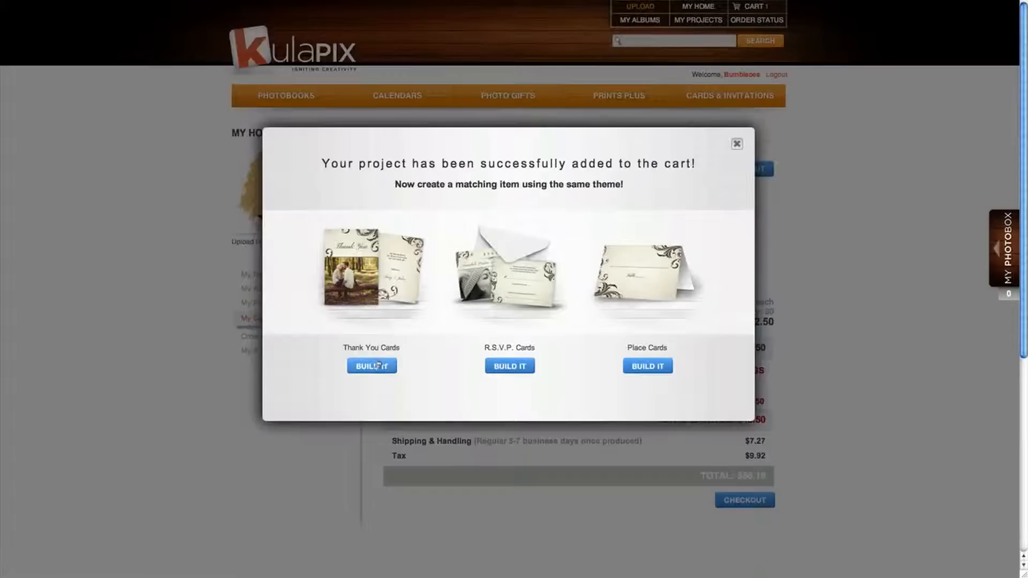
Start a Zoo Friends baby shower place card in the 3.5x5 Folded size.
click(638, 367)
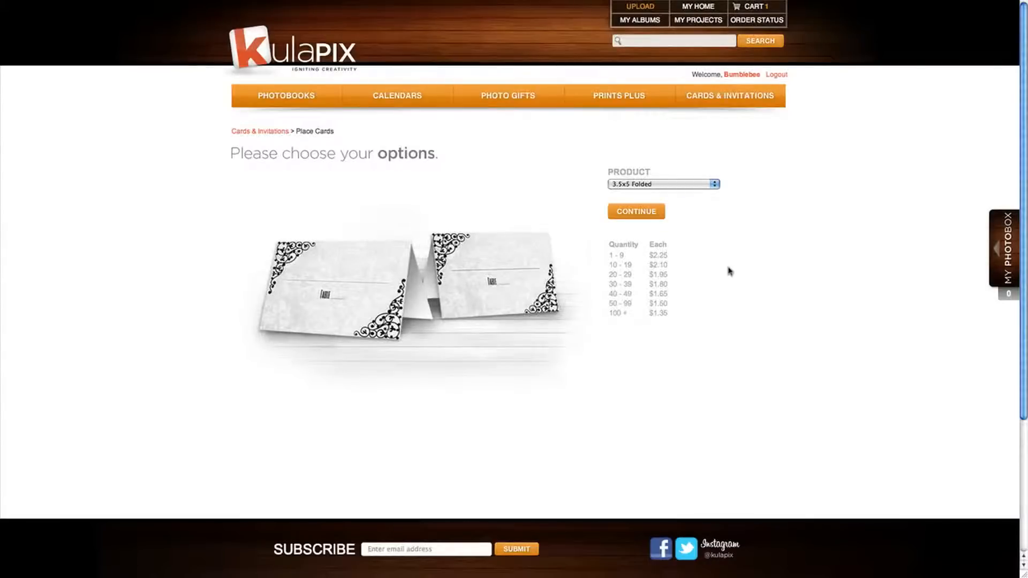
click(658, 213)
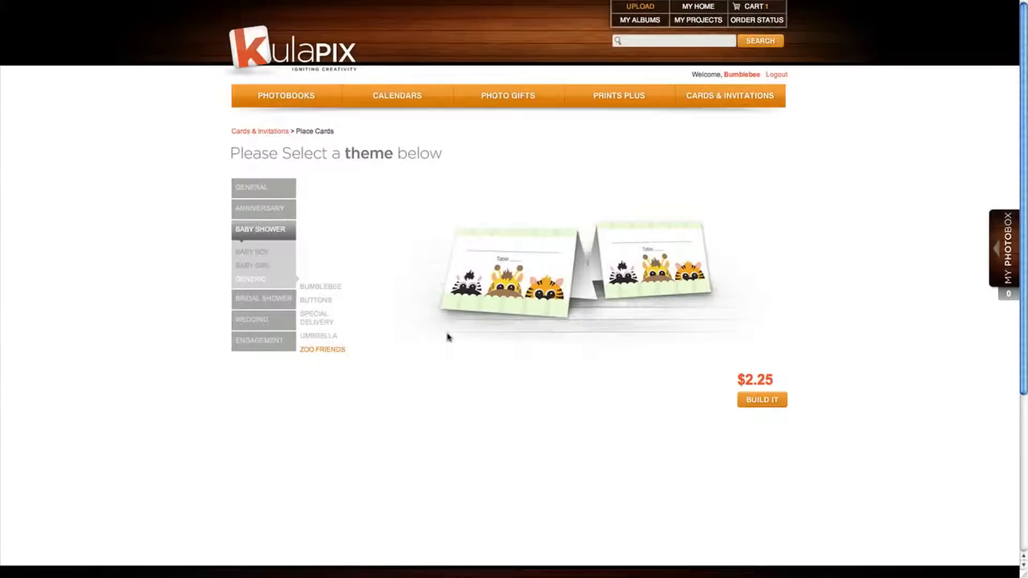
click(761, 399)
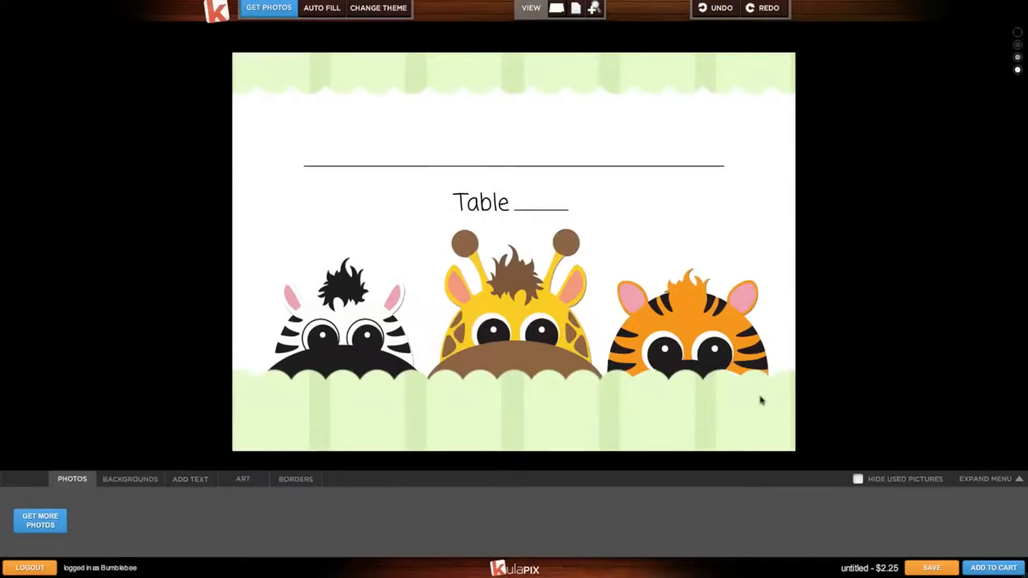
Enlarge and lower the giraffe, and reposition the zebra, tiger and green fence along the bottom.
click(559, 312)
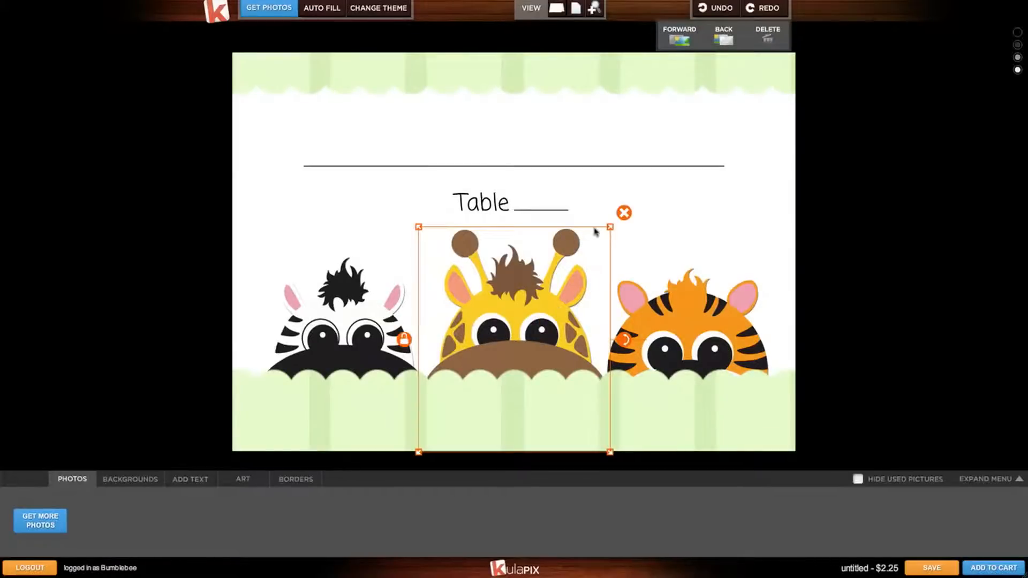
drag(611, 230, 633, 202)
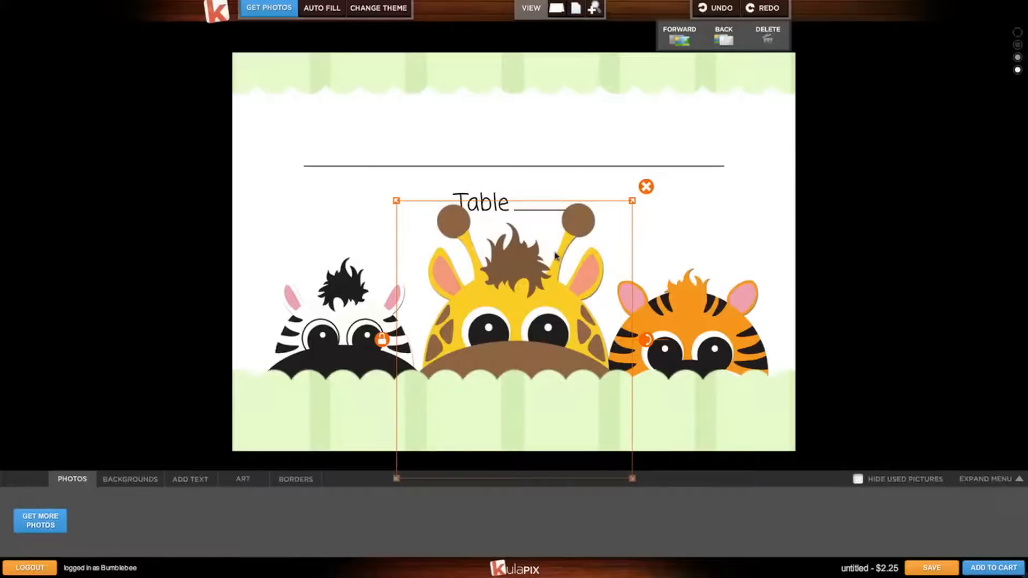
click(735, 329)
drag(719, 323, 735, 341)
drag(377, 308, 359, 328)
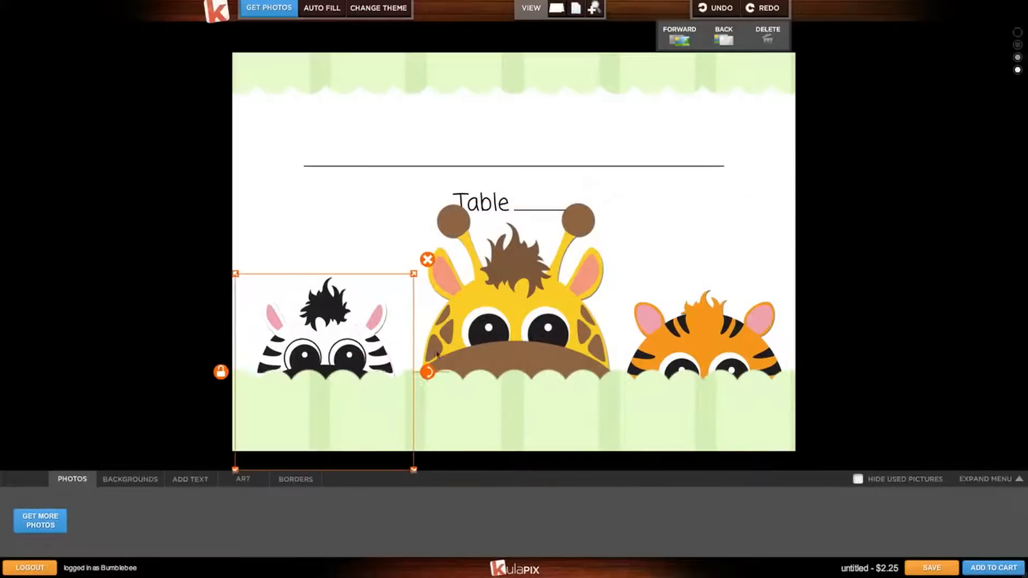
click(521, 414)
drag(519, 400, 521, 419)
click(504, 325)
drag(504, 325, 505, 338)
click(348, 324)
drag(715, 336, 718, 337)
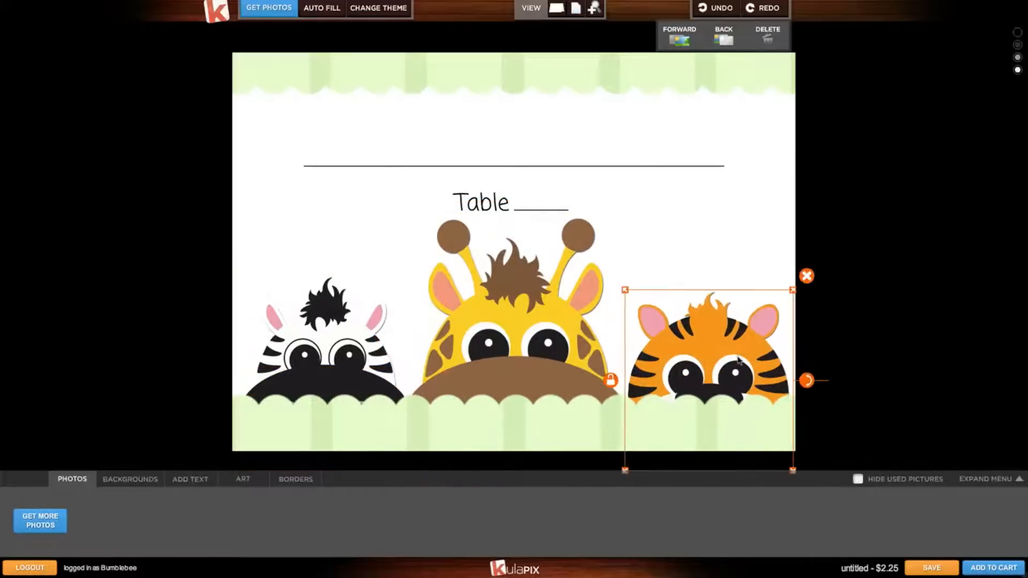
click(791, 270)
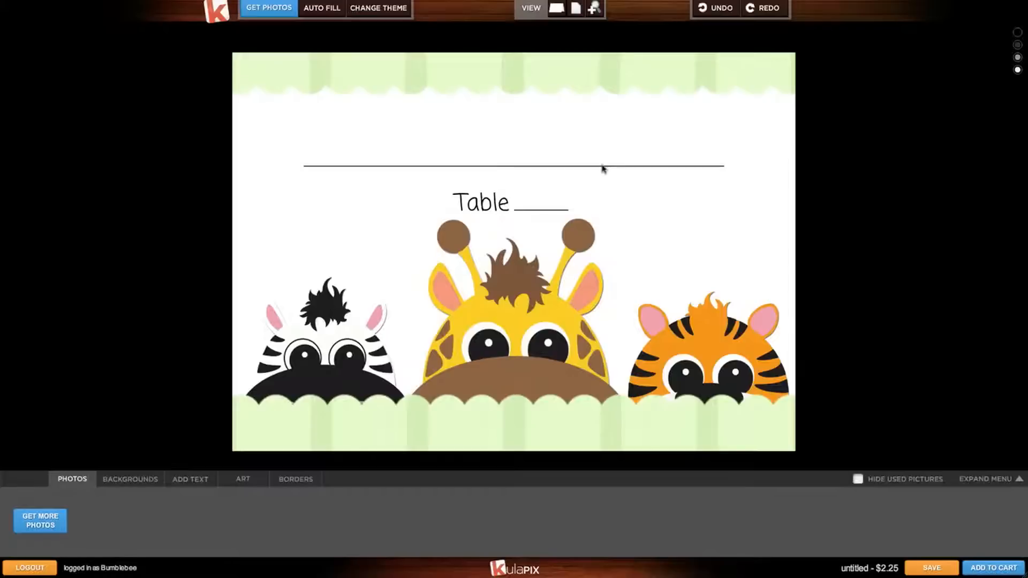
Preview the place card folded as a tent, return to flat view, and start adding it to the cart.
click(562, 16)
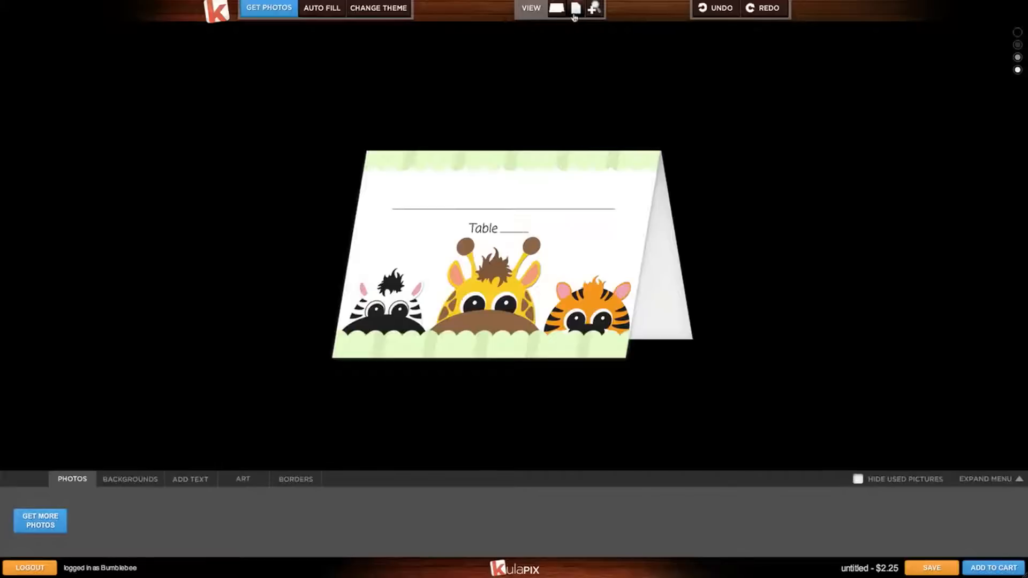
click(575, 17)
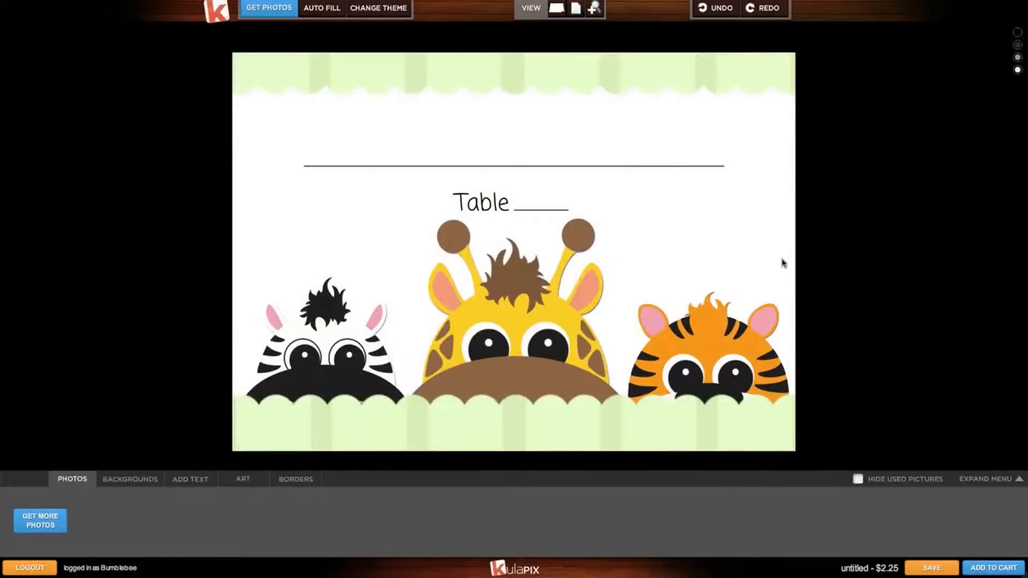
click(982, 569)
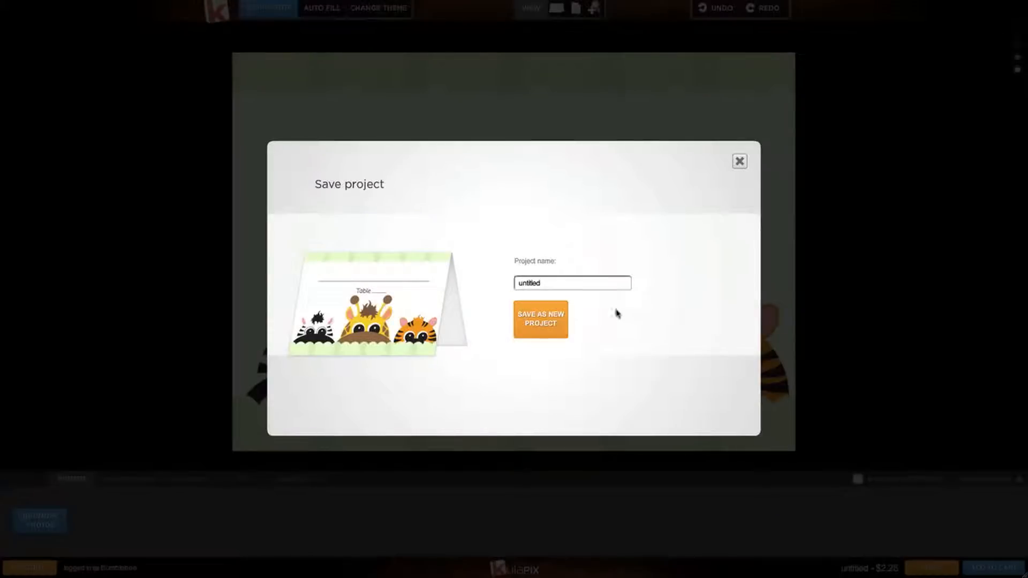
Save the place card design as a new project named 'Place Cards'.
double_click(582, 282)
text(Place Cards)
click(556, 321)
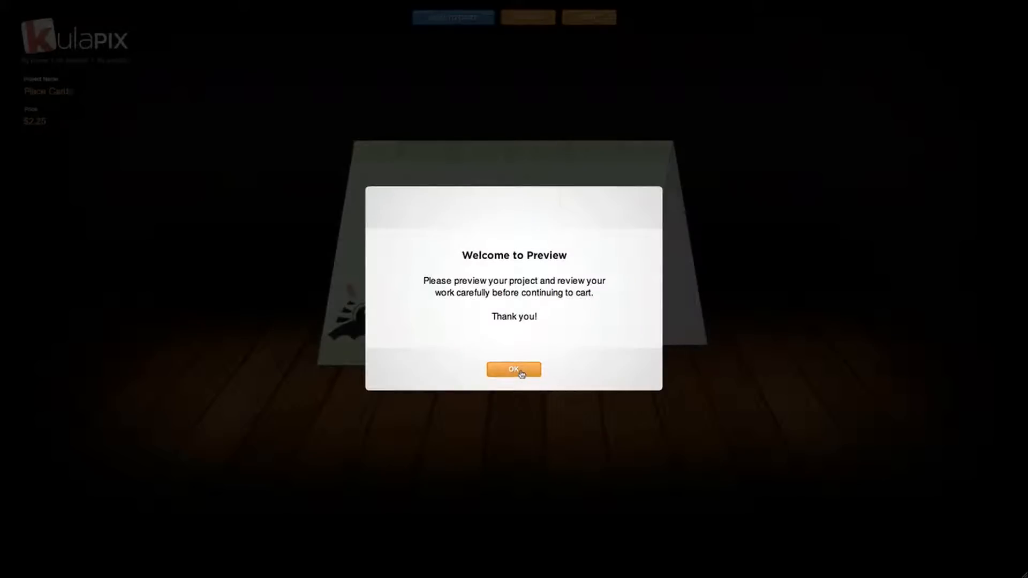
Add the place cards to the cart and approve them as ok to print.
click(513, 369)
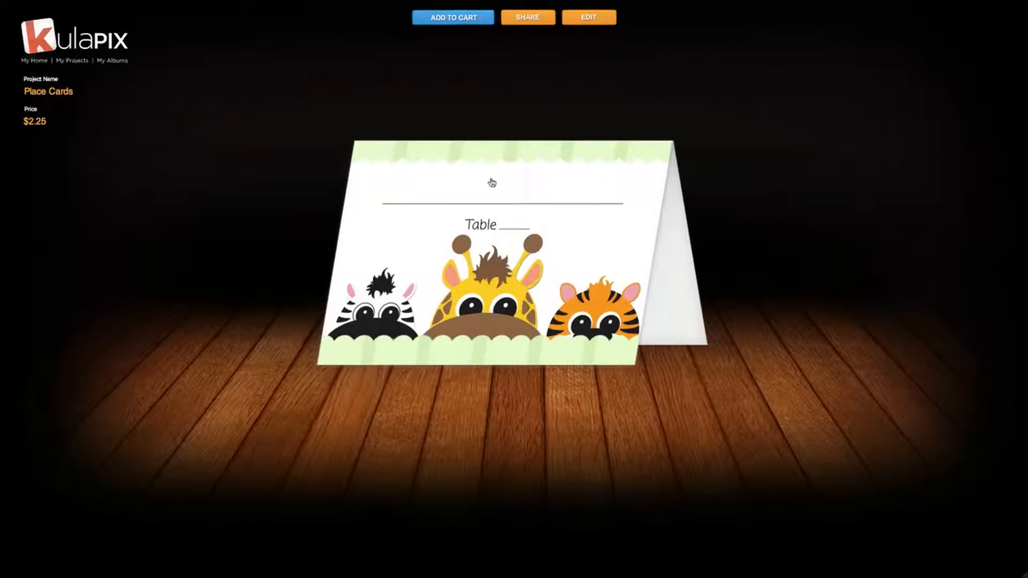
click(477, 22)
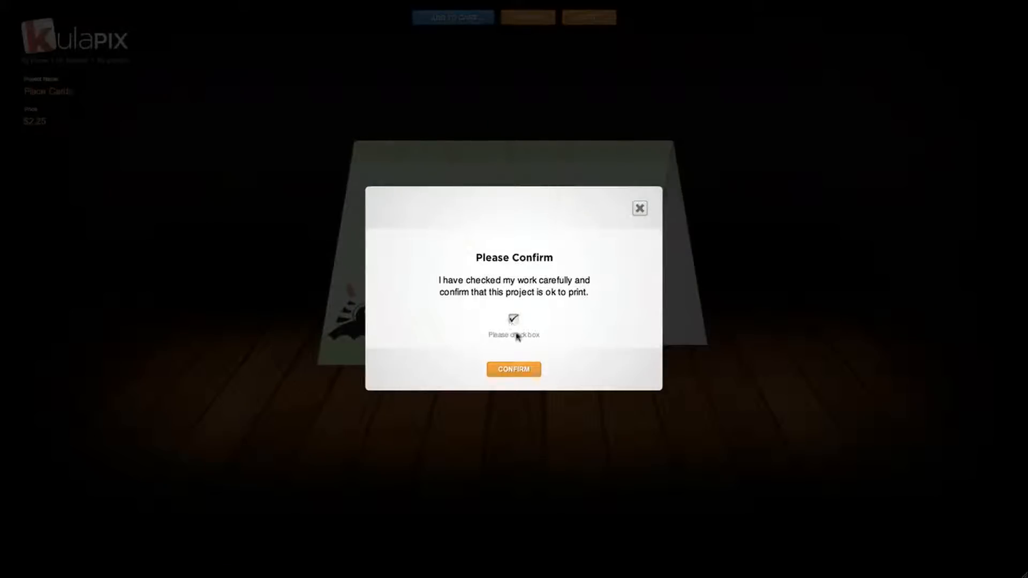
click(522, 369)
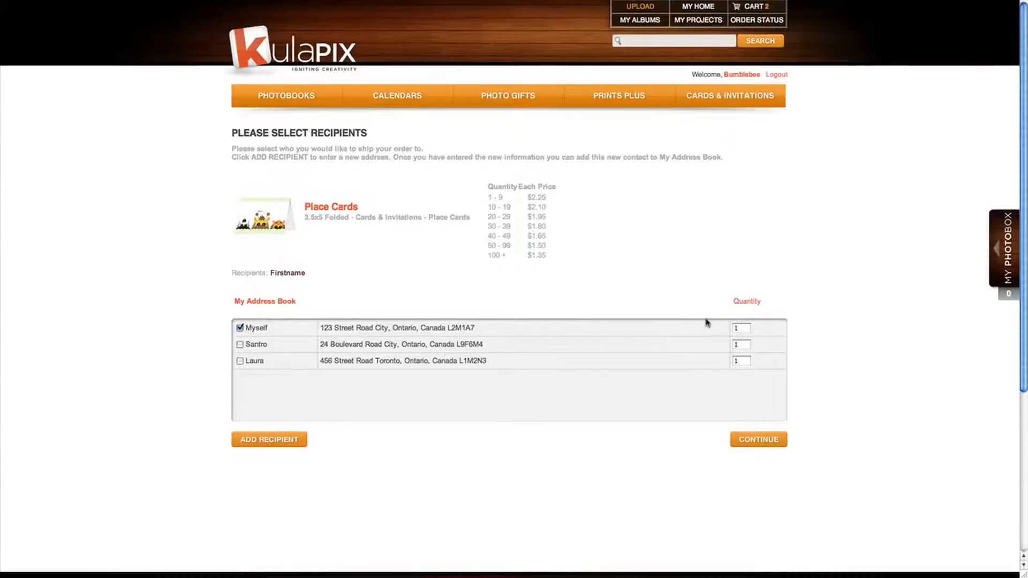
Add 30 place cards to the cart and dismiss the matching-items suggestion.
double_click(741, 327)
text(30)
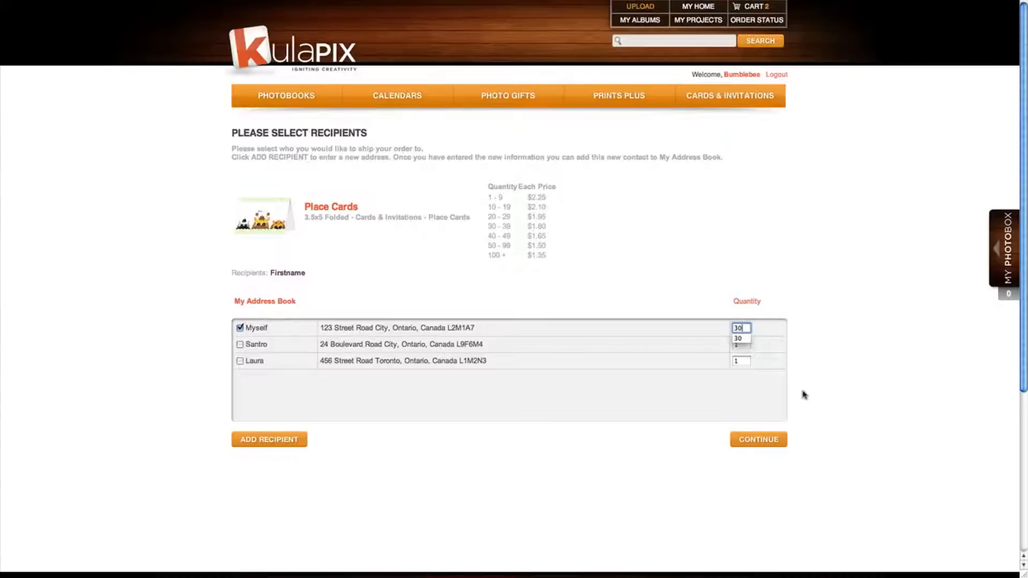
click(773, 448)
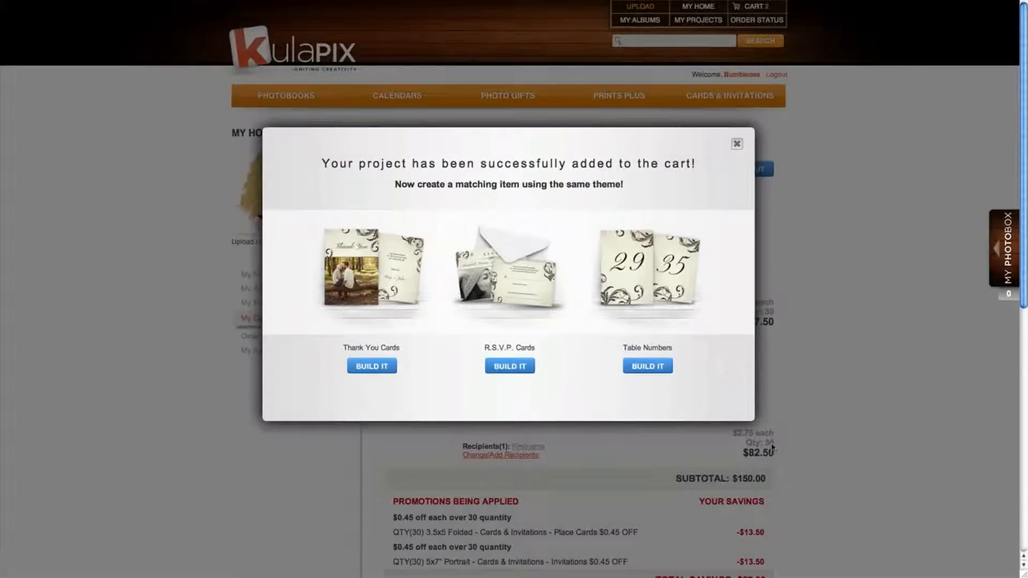
click(737, 144)
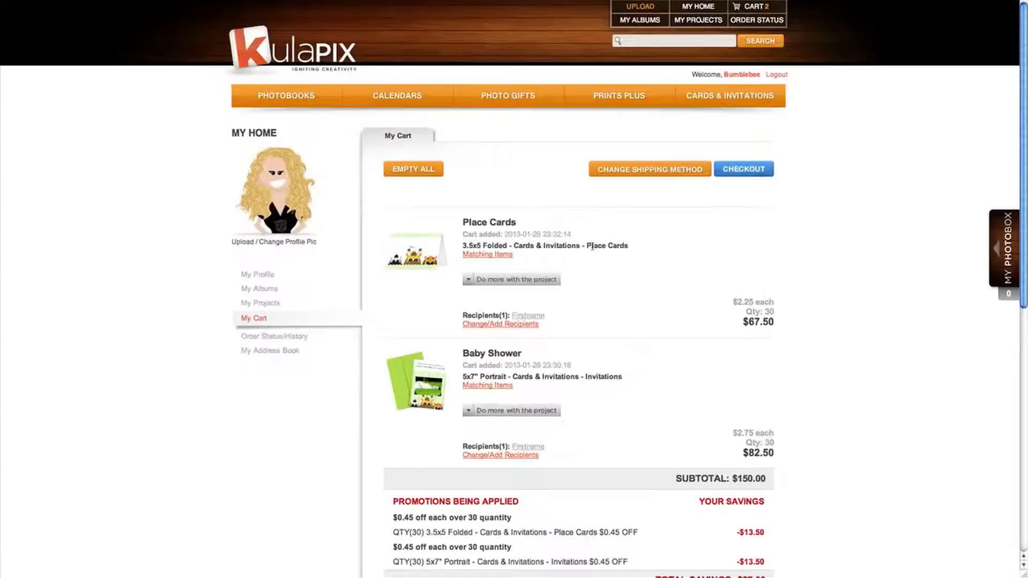
Check the place card's project options, then go to checkout with the $151.44 order.
click(469, 279)
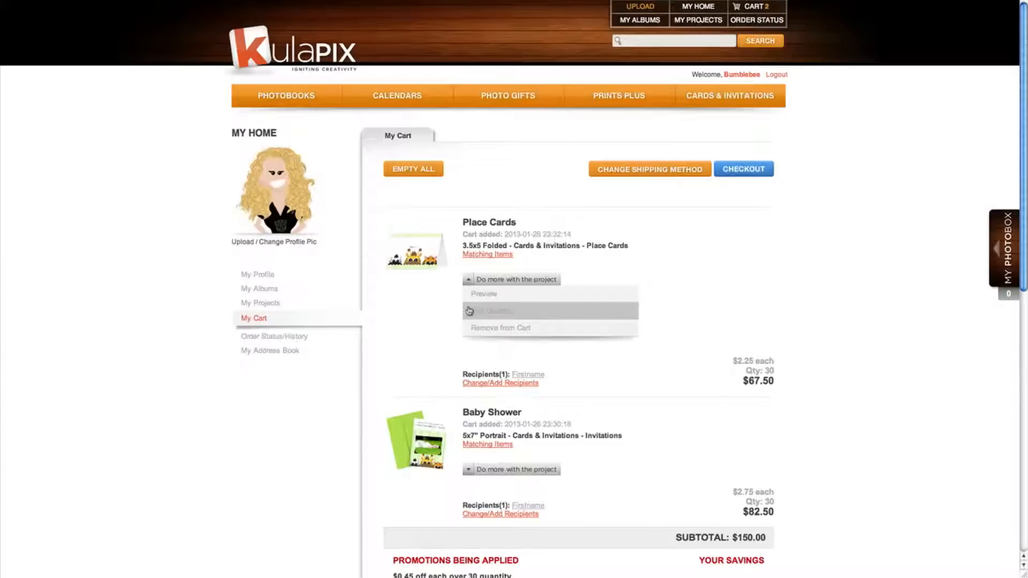
click(469, 281)
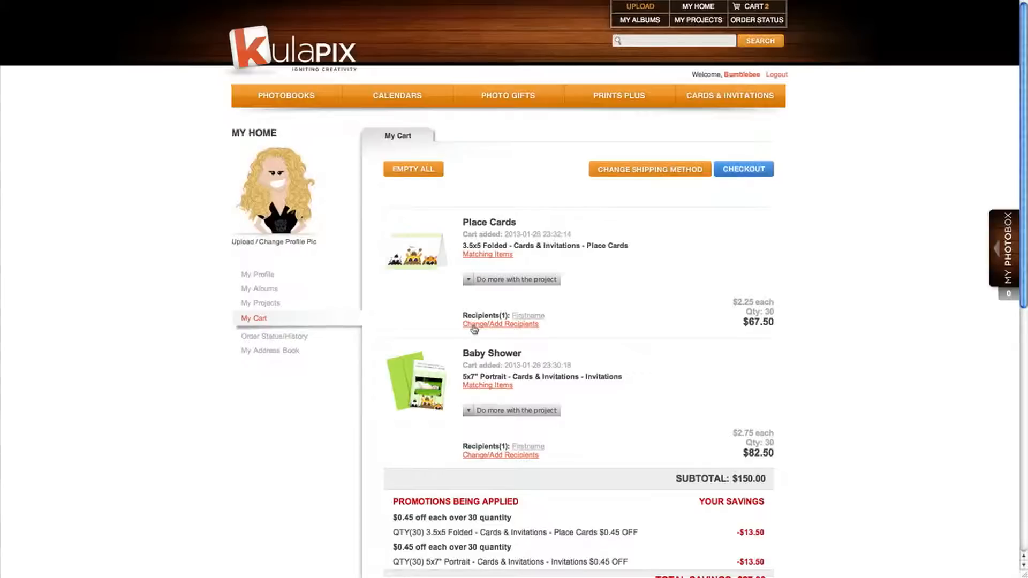
click(755, 176)
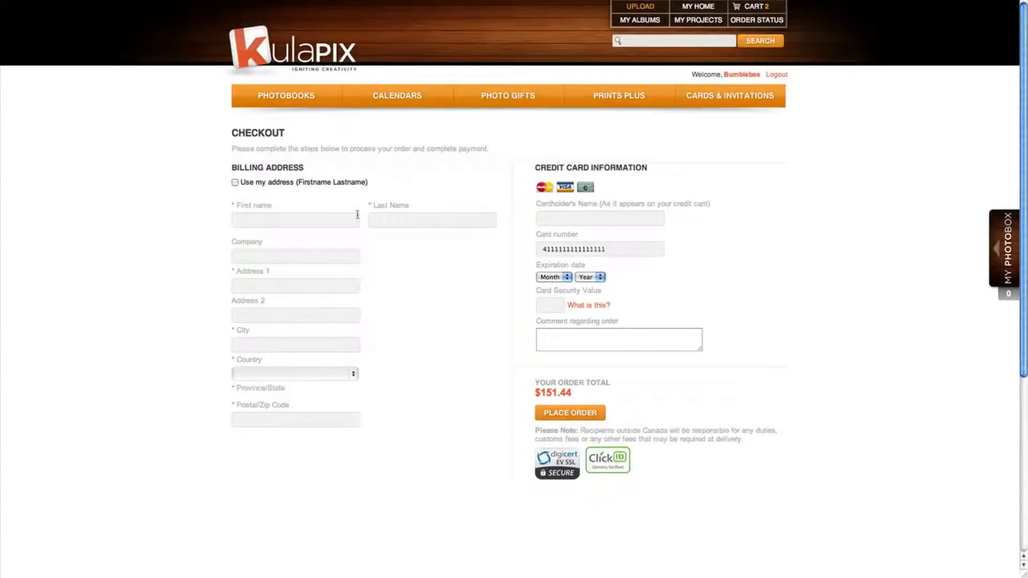
Bill to the saved profile address and view the card security value explanation.
click(235, 183)
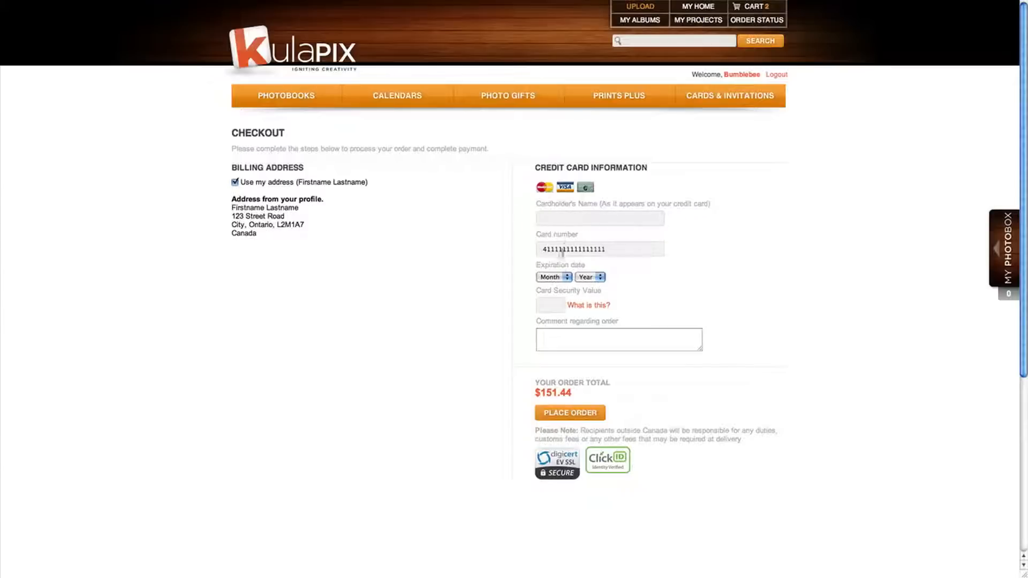
click(571, 305)
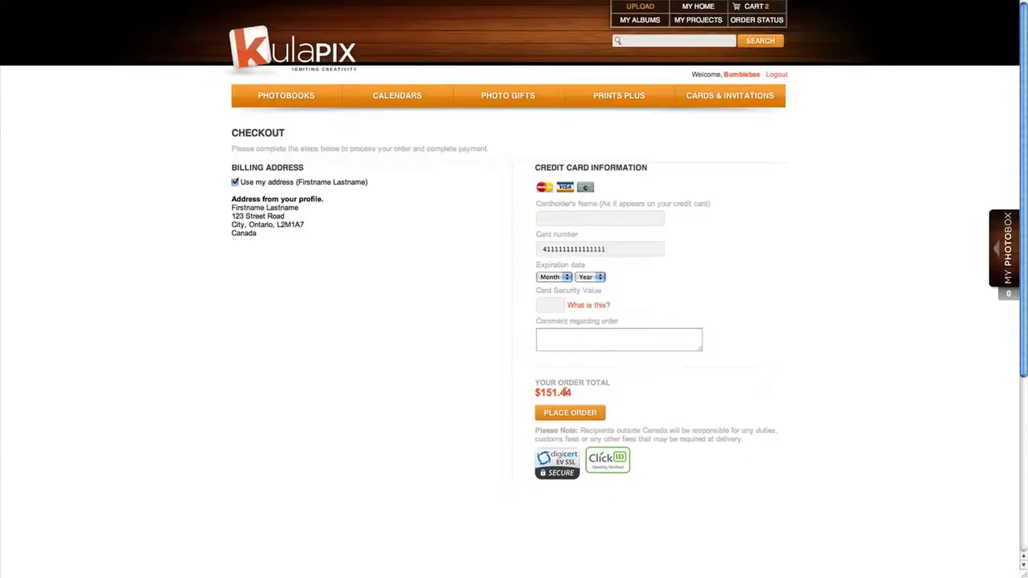